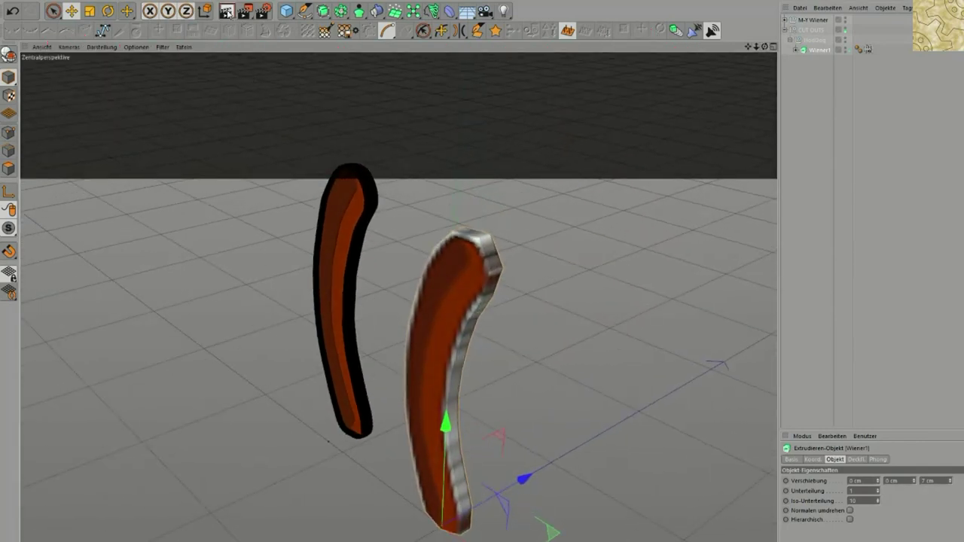
- Render the view, add a Hintergrund object to the scene and render it again
click(226, 11)
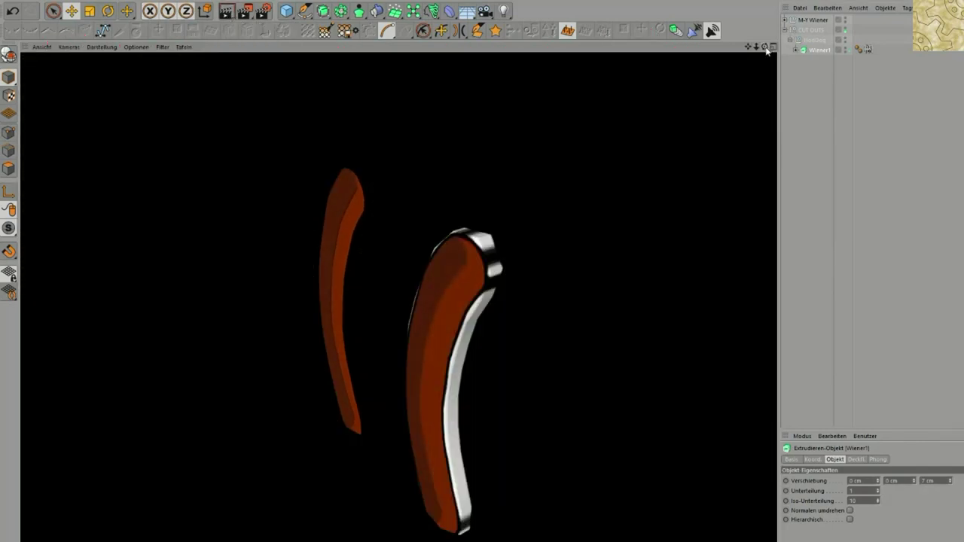
click(467, 10)
click(502, 99)
click(226, 11)
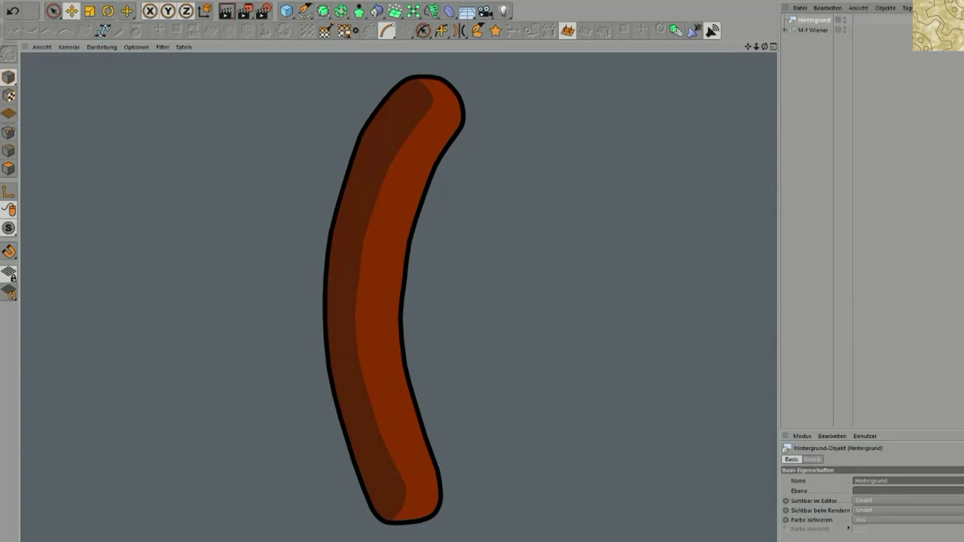
- Sketch an open, wavy trial spline over the sausage in the front view with the Spline Pen
drag(748, 47, 747, 78)
right_drag(748, 47, 768, 46)
scroll(399, 392, down, 2)
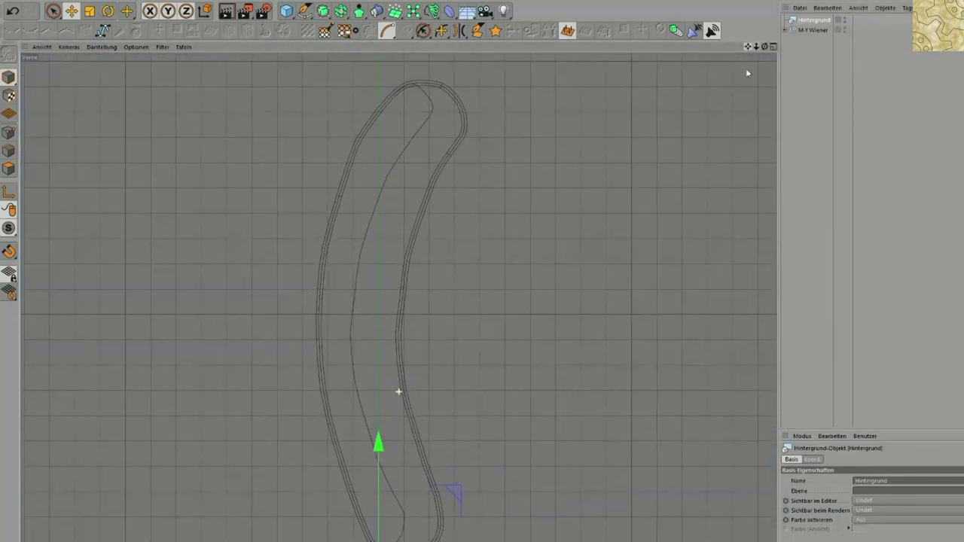
click(306, 11)
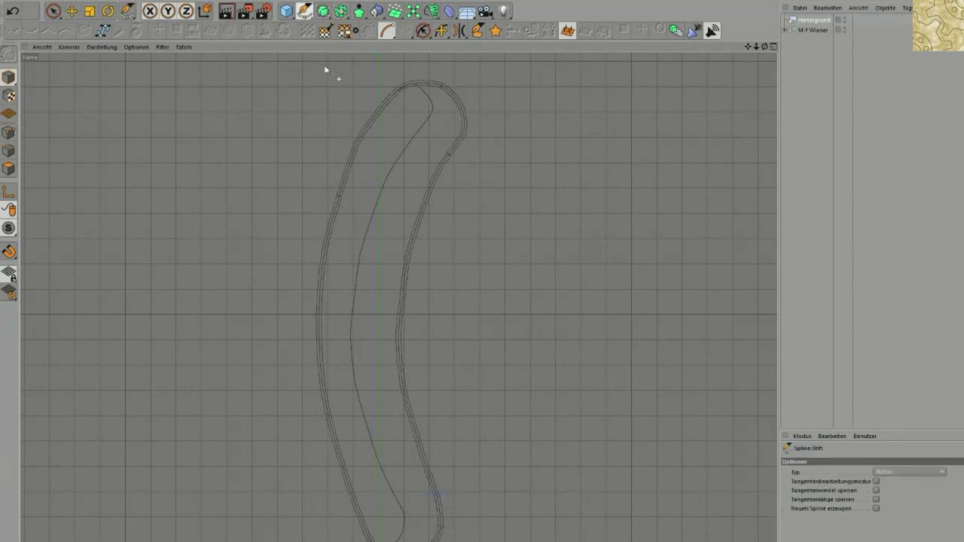
click(343, 177)
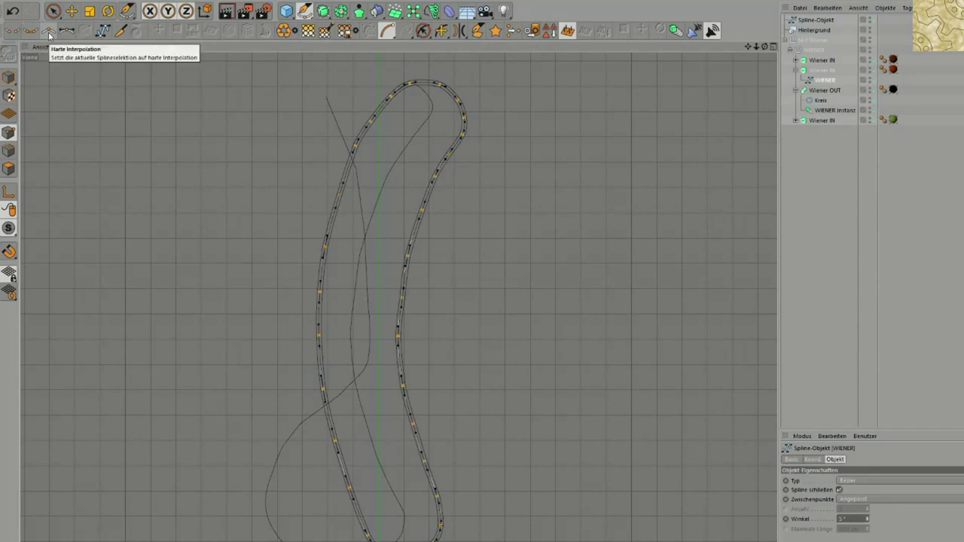
- Draw a second, closed trial outline with several bends around the sausage, ending at its starting point
drag(300, 148, 316, 186)
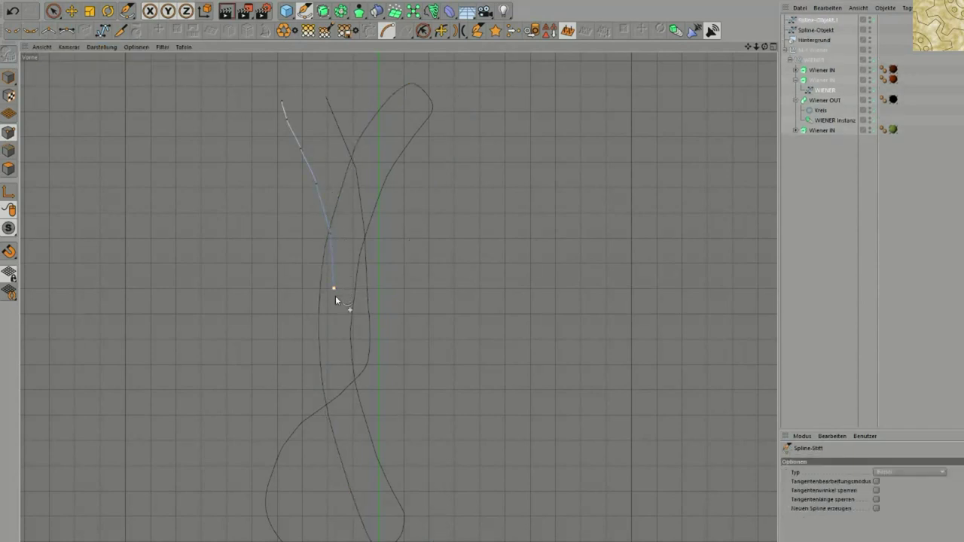
click(275, 421)
click(321, 471)
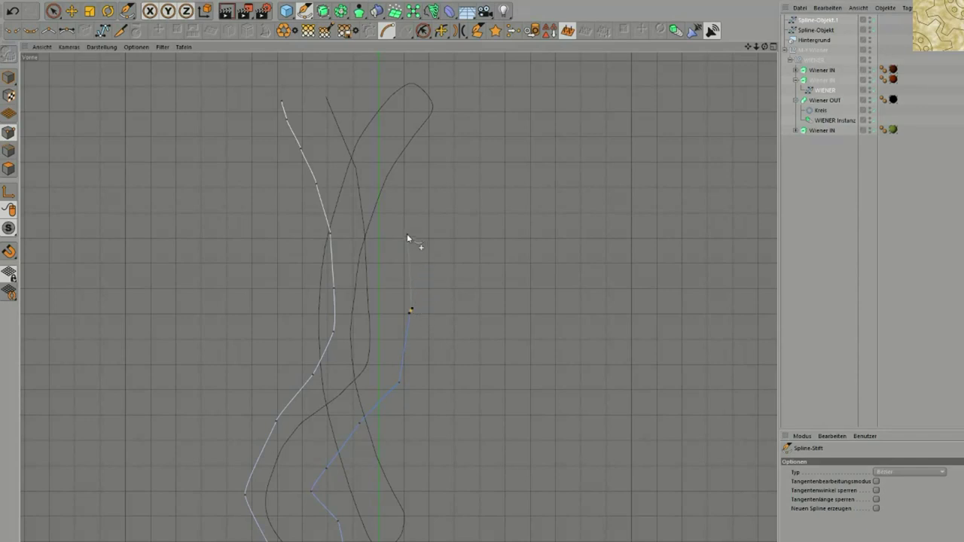
click(392, 174)
click(281, 101)
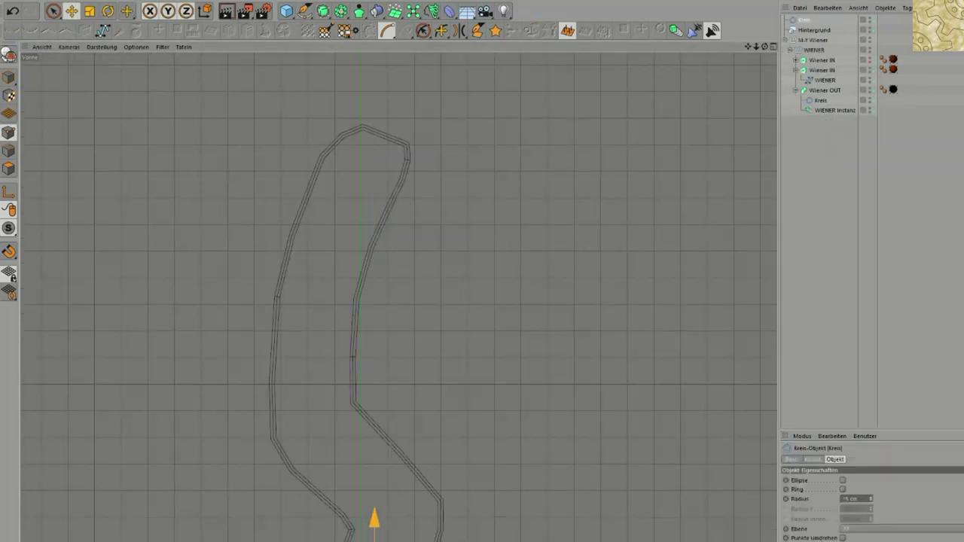
- Move the circle spline into the top end of the bent sausage outline
drag(490, 121, 495, 144)
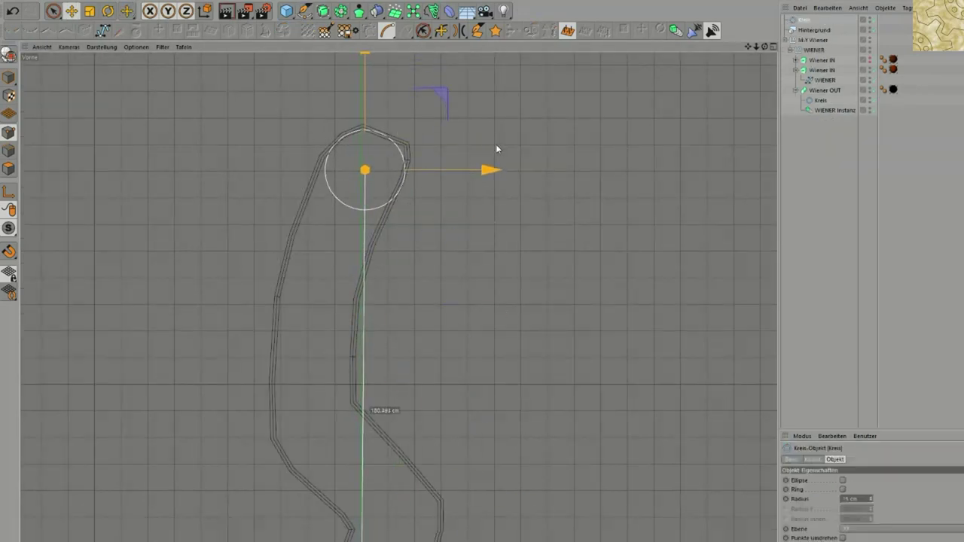
click(803, 19)
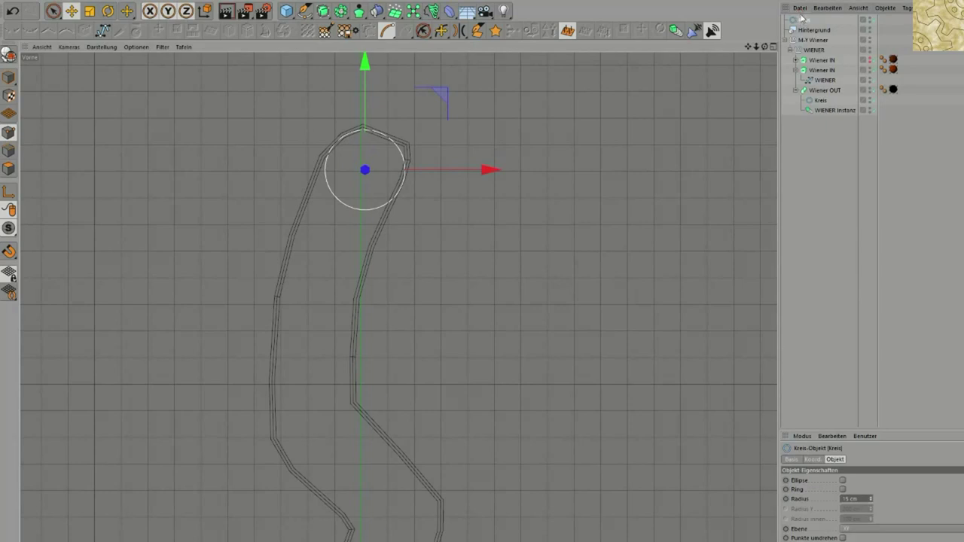
click(799, 12)
click(799, 20)
- Duplicate the circle eight times and line the copies up inside the sausage outline down to its bottom end
ctrl+drag(801, 23, 800, 24)
drag(528, 245, 484, 450)
key(ctrl+v)
key(ctrl+v)
drag(605, 282, 555, 497)
key(ctrl+v)
drag(638, 319, 608, 541)
key(ctrl+v)
drag(580, 357, 591, 541)
key(ctrl+v)
drag(585, 404, 620, 541)
key(ctrl+v)
drag(611, 394, 640, 541)
drag(645, 352, 616, 434)
key(ctrl+v)
drag(611, 332, 625, 541)
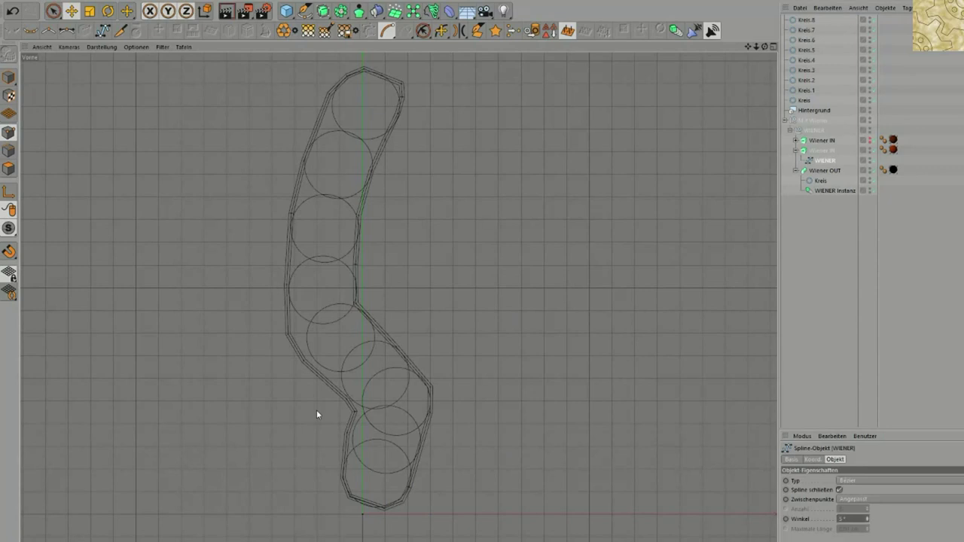
- Delete the surplus WIENER spline point beside the lower-left notch and fit the points around the bottom circle
click(354, 431)
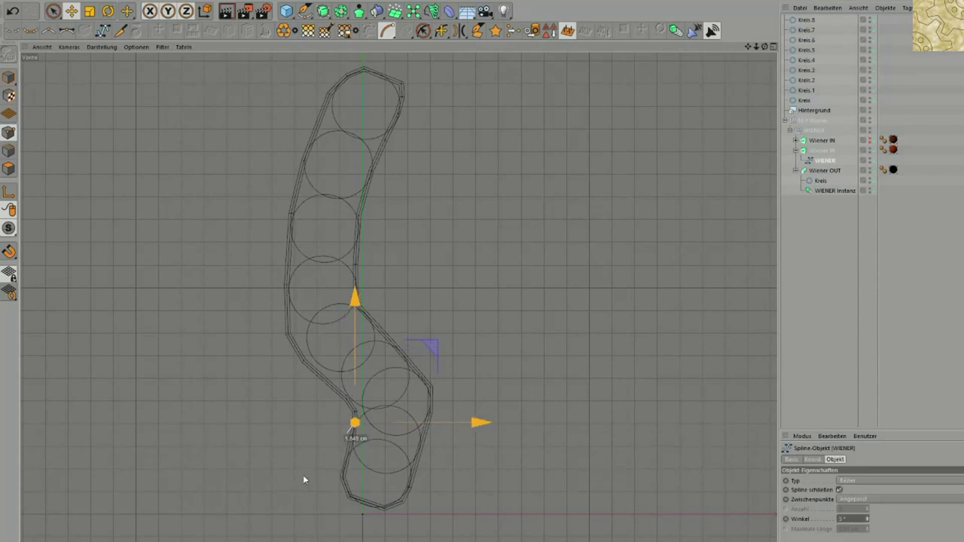
key(Delete)
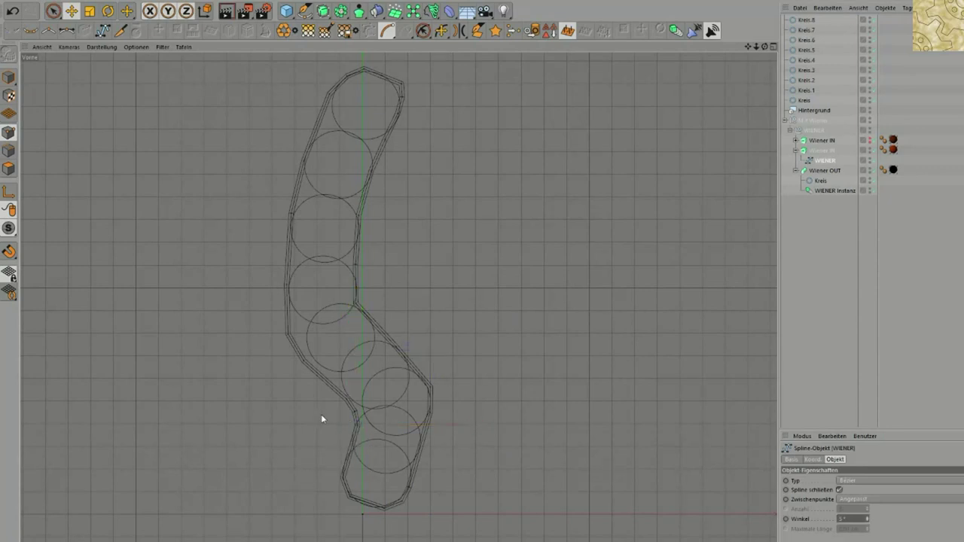
drag(355, 411, 371, 517)
click(341, 475)
click(383, 510)
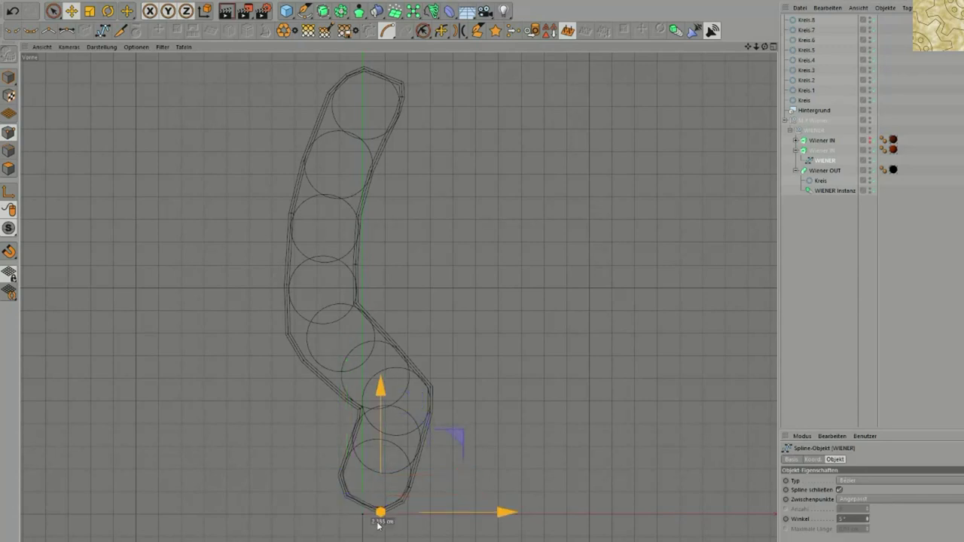
- Adjust the spline points around the notch on the sausage's lower left side to follow the circles
click(348, 398)
drag(340, 411, 305, 397)
click(360, 409)
click(360, 419)
click(362, 410)
click(363, 420)
click(365, 411)
click(352, 400)
- Reposition the points along the outline's left outer curve to touch the edges of the middle circles
click(302, 362)
click(288, 336)
drag(280, 363, 286, 352)
click(286, 285)
drag(283, 288, 274, 304)
- Shape the outer bend on the outline's lower right side to wrap around the circles there
click(430, 389)
mouse_move(430, 394)
mouse_down()
mouse_move(409, 411)
mouse_move(396, 366)
mouse_move(413, 388)
mouse_up()
click(431, 416)
drag(430, 433, 408, 400)
click(430, 387)
- Move the points at the inner bend on the outline's right side towards the middle circles
click(357, 306)
drag(355, 336, 366, 351)
click(355, 276)
drag(351, 280, 345, 288)
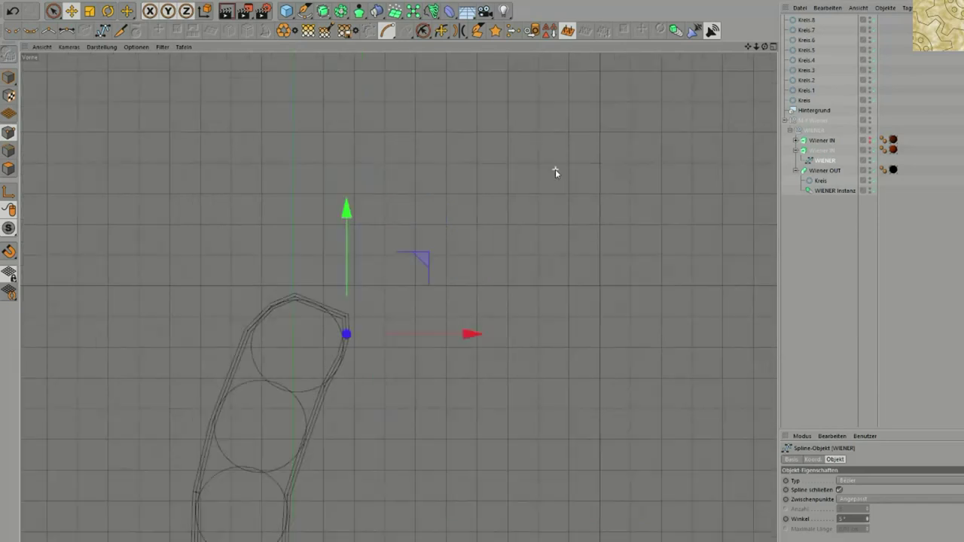
- Round off the top end of the WIENER spline by fitting its points around the topmost circle
alt+middle_drag(555, 170, 473, 227)
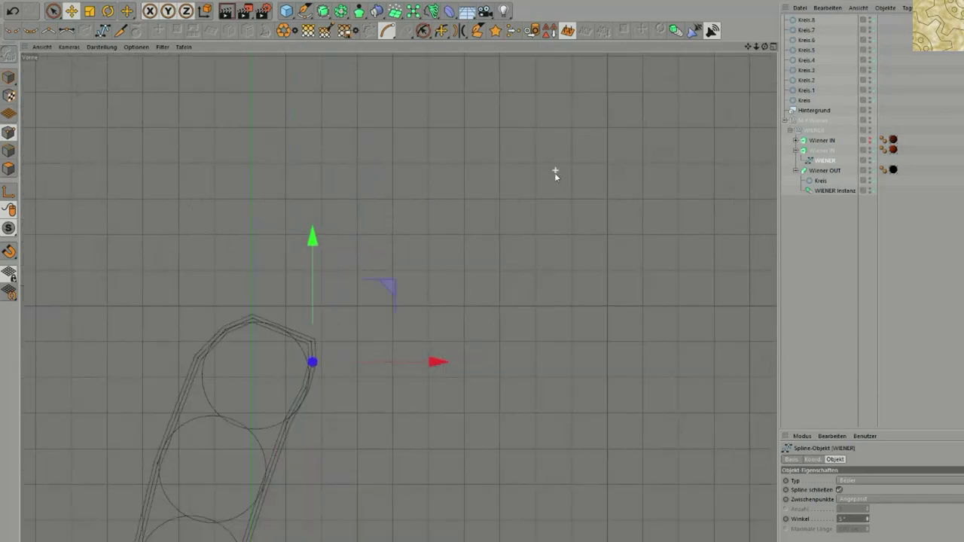
drag(747, 50, 875, 1)
scroll(318, 337, up, 2)
click(327, 251)
drag(333, 293, 406, 216)
click(491, 224)
drag(488, 243, 462, 225)
click(492, 220)
drag(494, 301, 475, 271)
click(465, 350)
drag(457, 374, 402, 533)
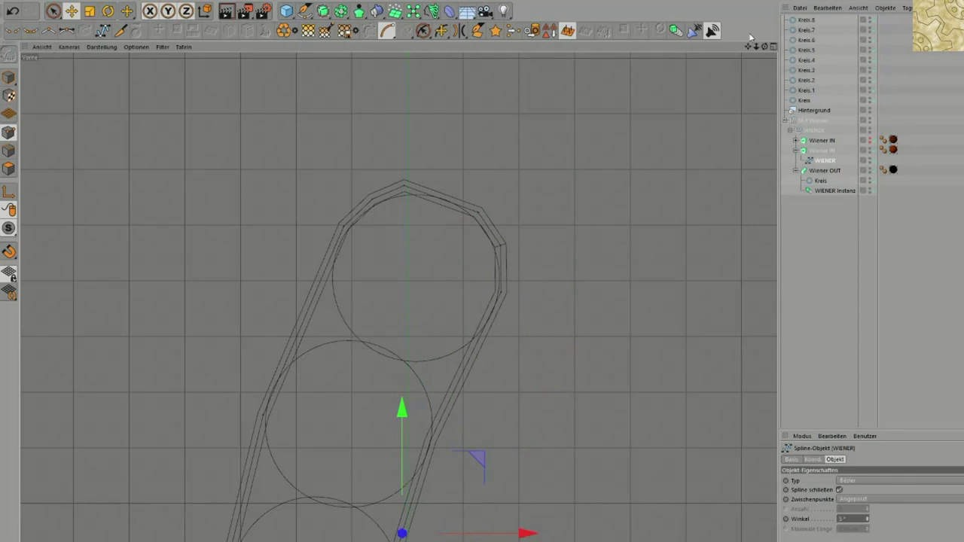
- Refine the points along the inner right curve of the outline to run evenly past the middle circles
drag(748, 47, 382, 284)
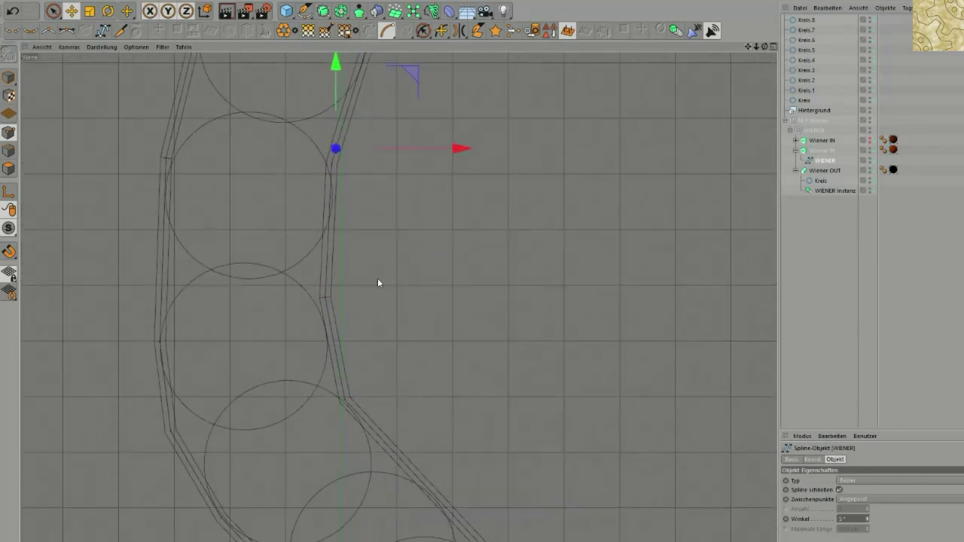
drag(346, 166, 345, 331)
key(ctrl+z)
drag(340, 166, 340, 226)
click(325, 300)
drag(381, 360, 389, 430)
click(326, 278)
drag(290, 329, 292, 383)
click(346, 400)
drag(323, 412, 333, 426)
click(332, 373)
drag(318, 388, 319, 397)
- Create a Null object and group all nine guide circles under it
drag(747, 47, 399, 392)
right_drag(399, 392, 399, 392)
drag(399, 391, 399, 392)
right_drag(398, 391, 398, 392)
scroll(399, 391, down, 1)
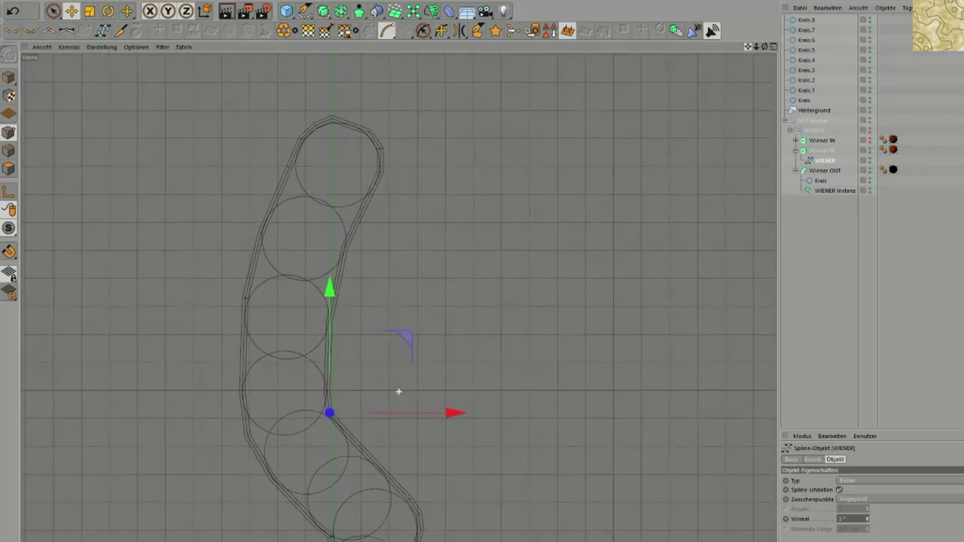
drag(398, 392, 406, 359)
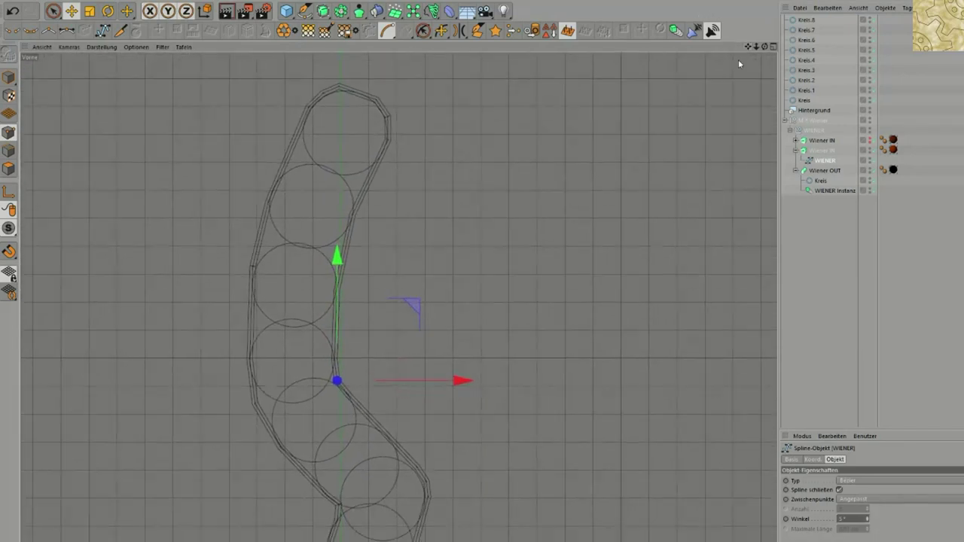
click(804, 100)
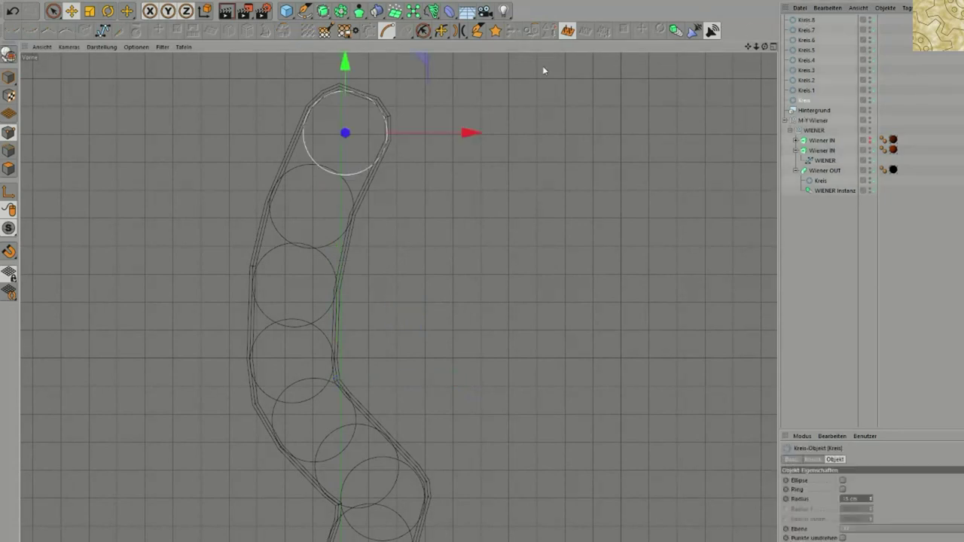
click(305, 13)
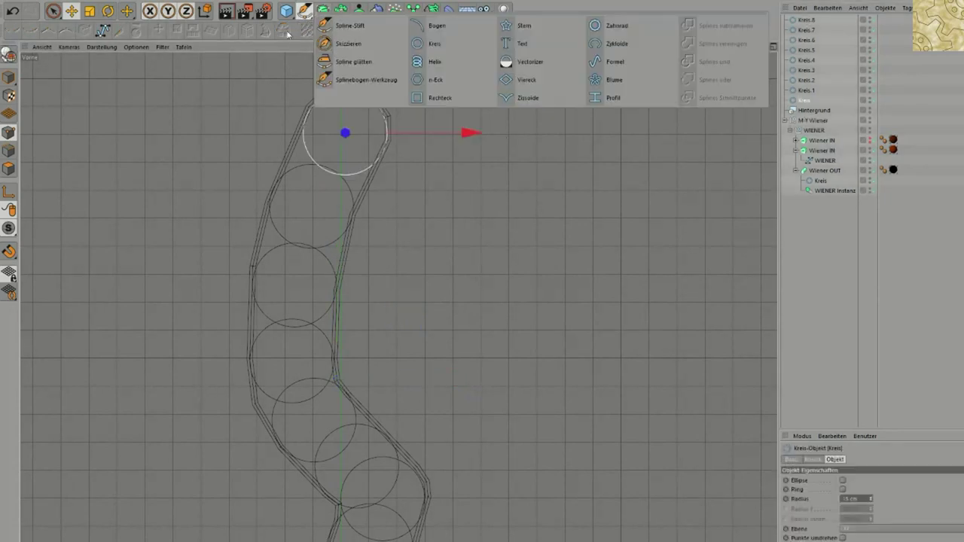
click(287, 34)
click(286, 12)
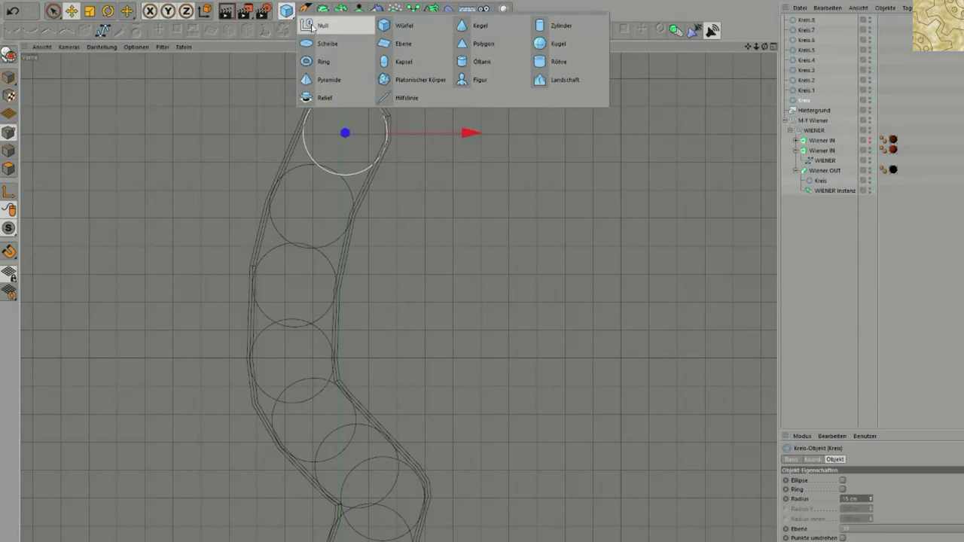
click(327, 26)
click(812, 31)
shift+click(806, 111)
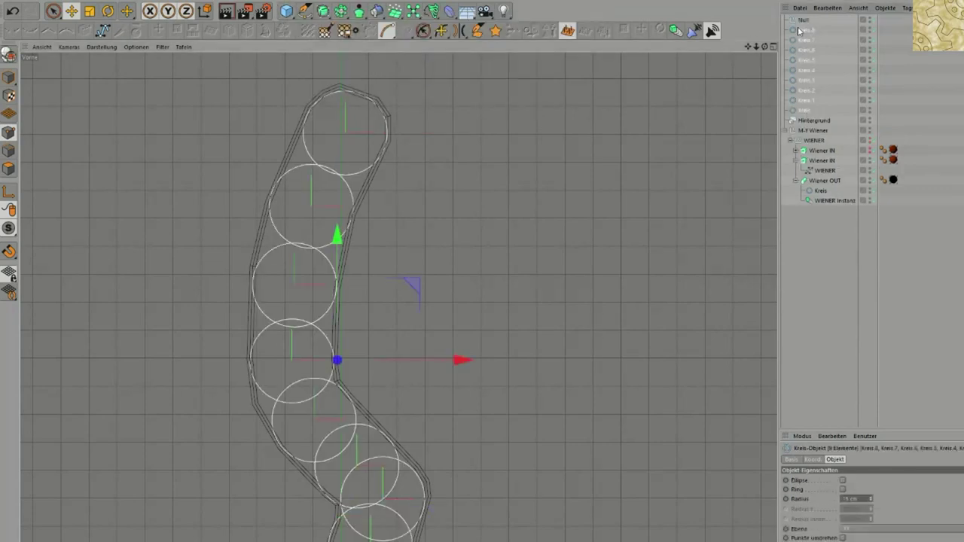
drag(805, 15, 804, 21)
- Collapse the Null group and hide it in the editor and in renders
click(785, 20)
double_click(870, 18)
click(820, 151)
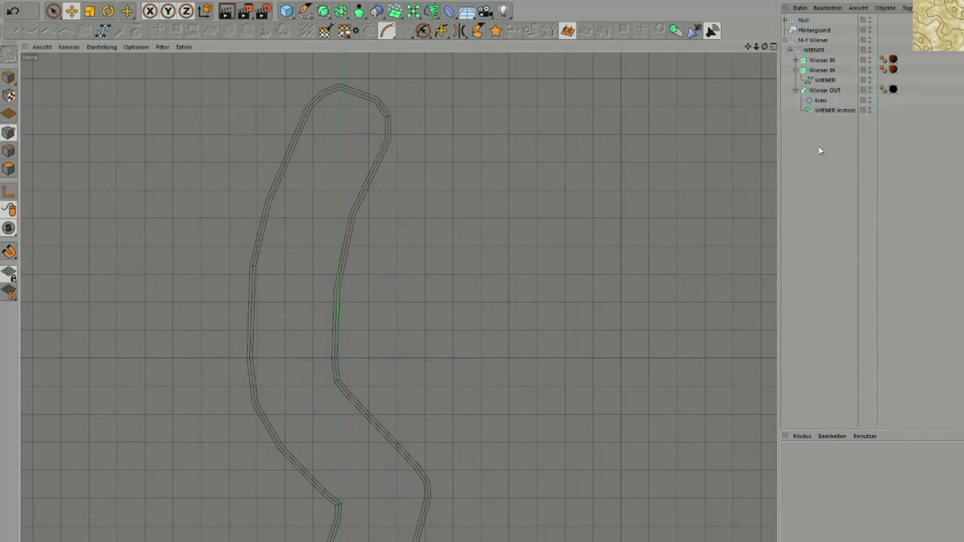
- Smooth all points of the WIENER spline, adjust the point at the lower-left bend and render the view
click(824, 80)
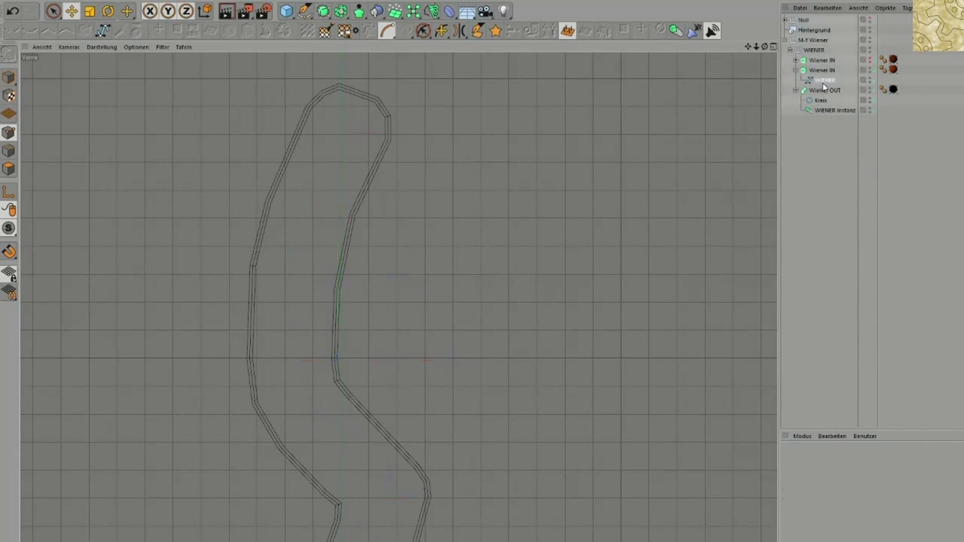
key(ctrl+a)
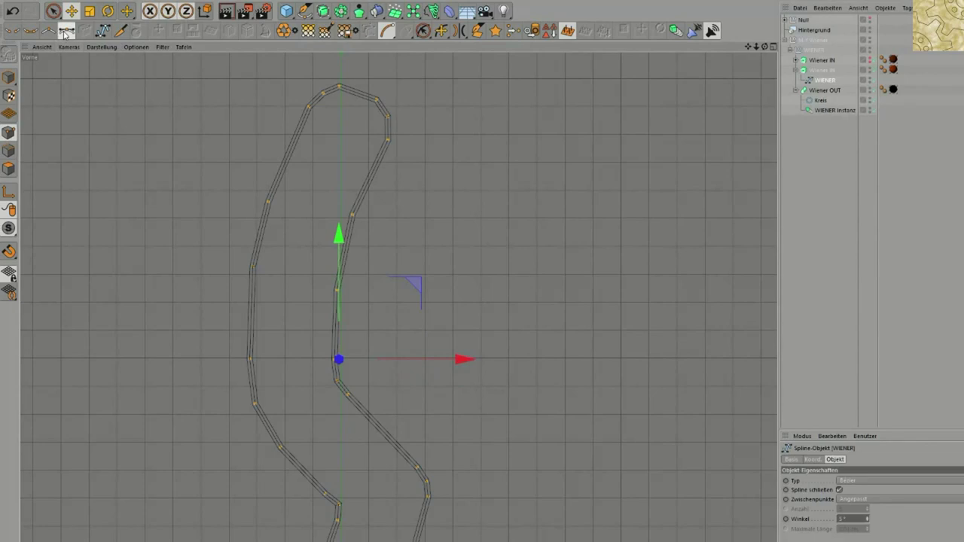
click(540, 336)
click(325, 494)
drag(235, 518, 234, 511)
click(234, 512)
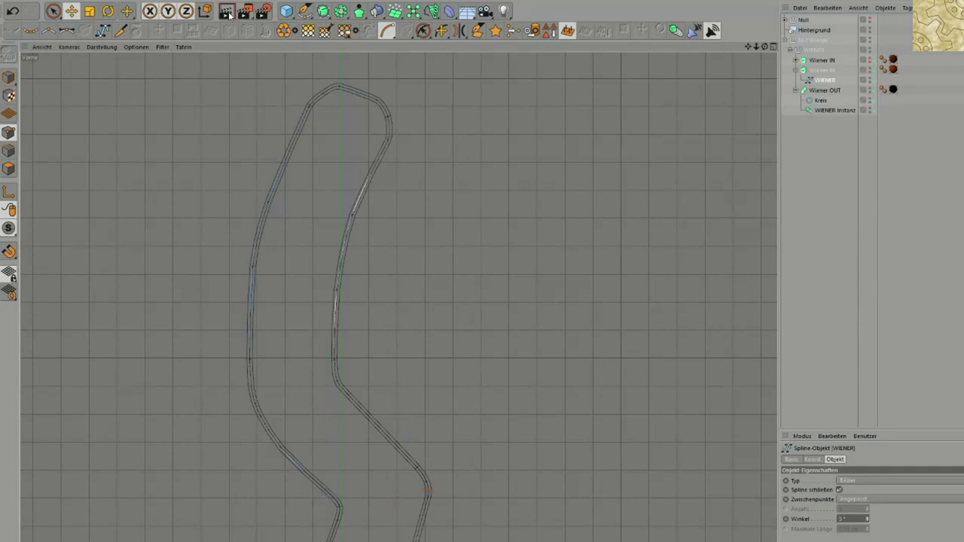
click(227, 12)
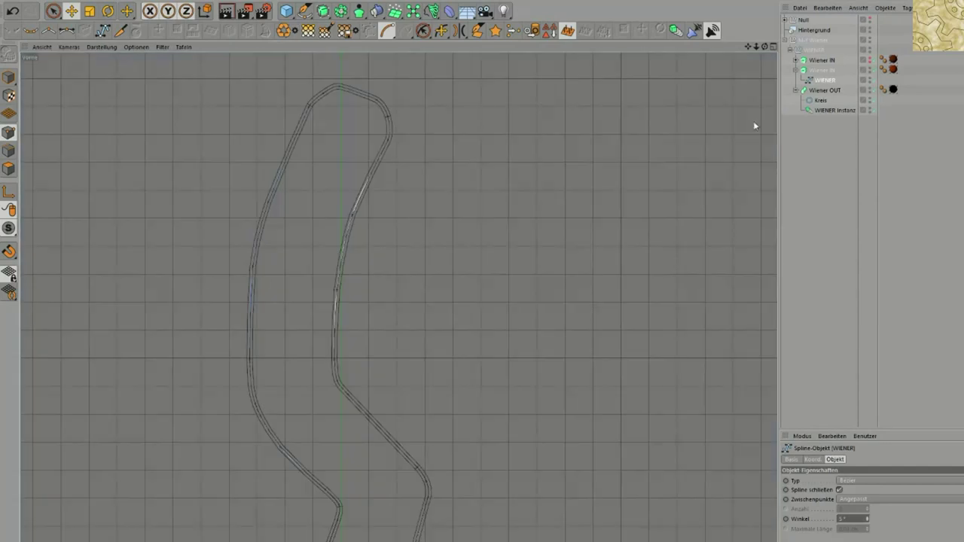
- Render the shaded sausage, set the shading extrusion Wiener IN to 13 cm depth and render again
click(783, 164)
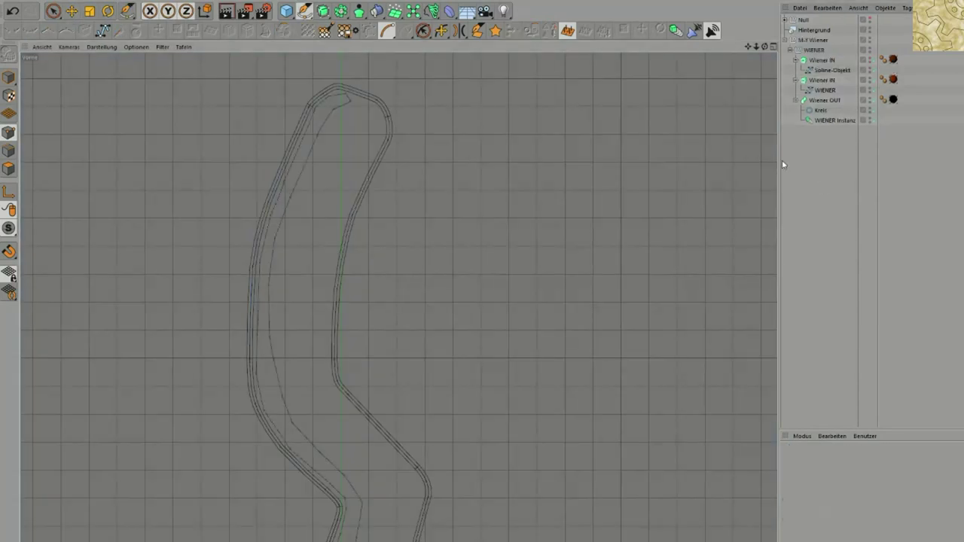
click(227, 12)
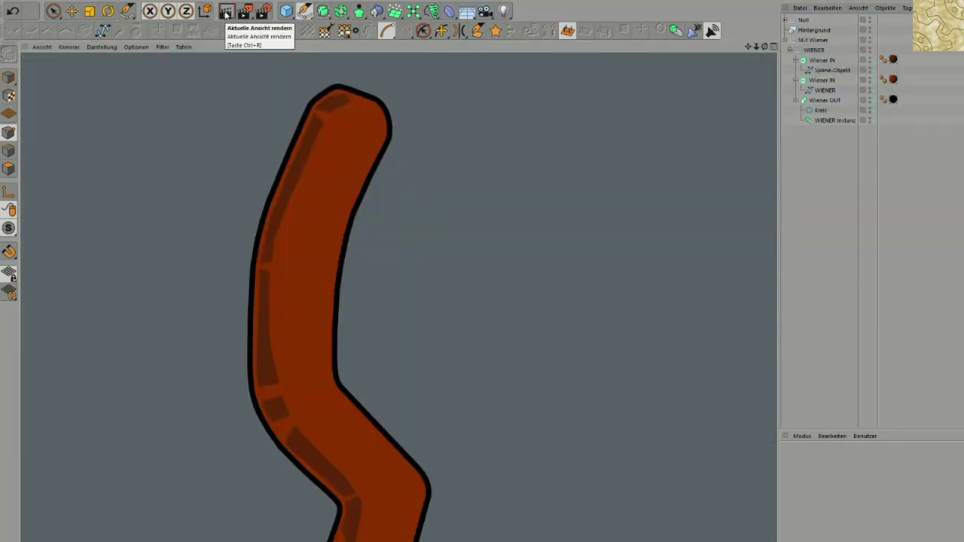
click(825, 71)
click(821, 59)
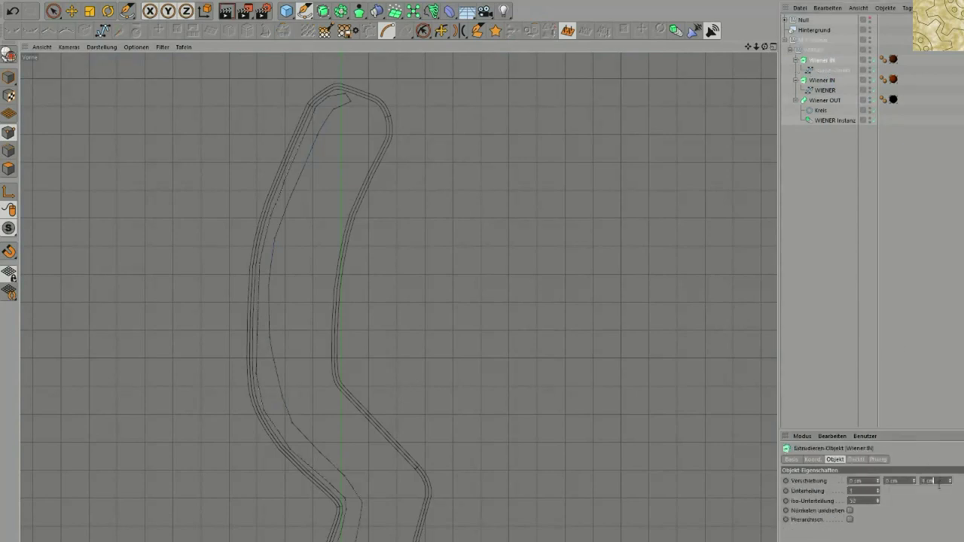
click(226, 11)
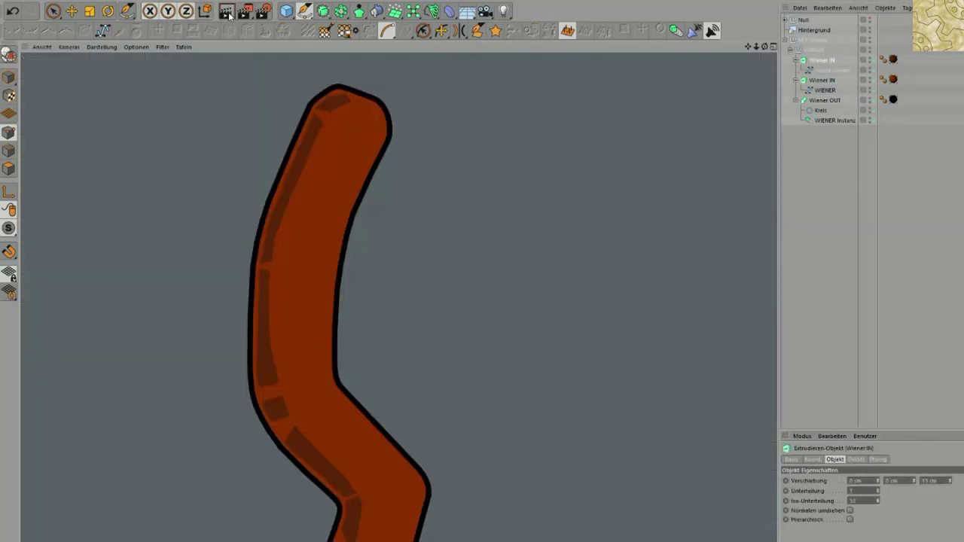
- Set the shading extrusion's Z offset to -3 cm so it sits in front of the sausage, and render the front view
click(773, 47)
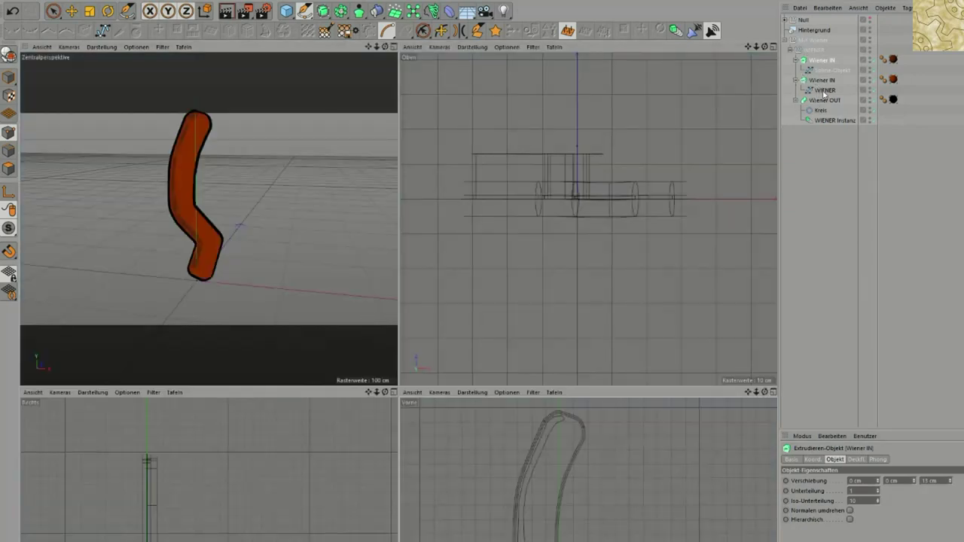
click(822, 71)
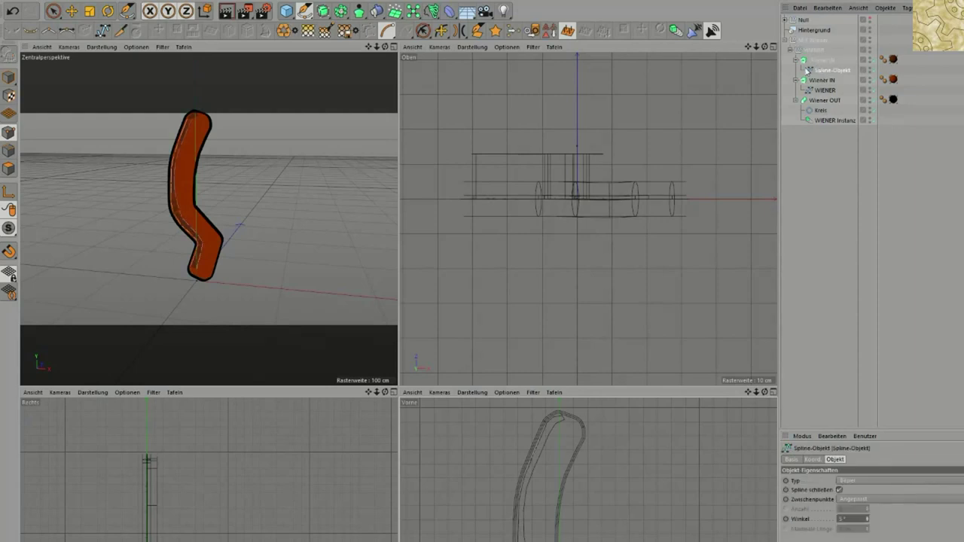
key(ctrl+a)
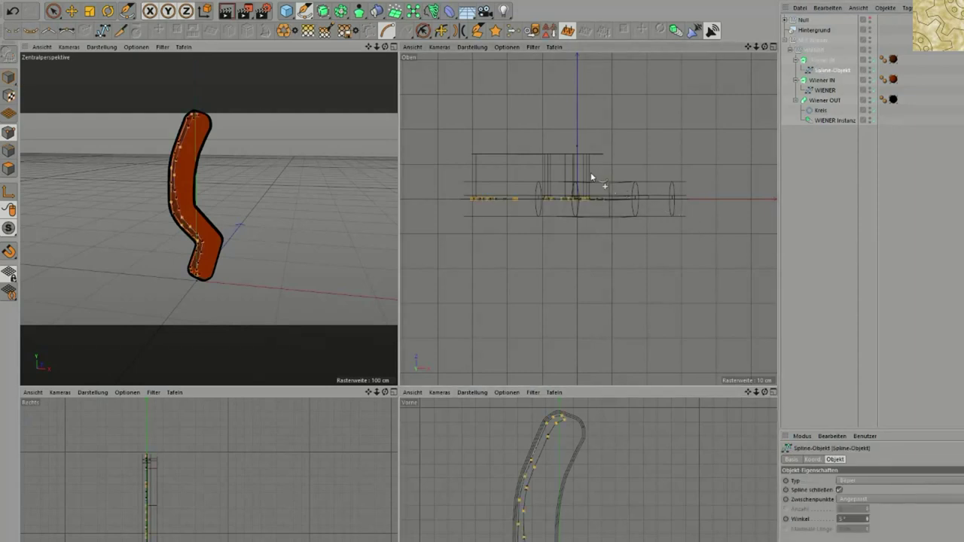
click(823, 61)
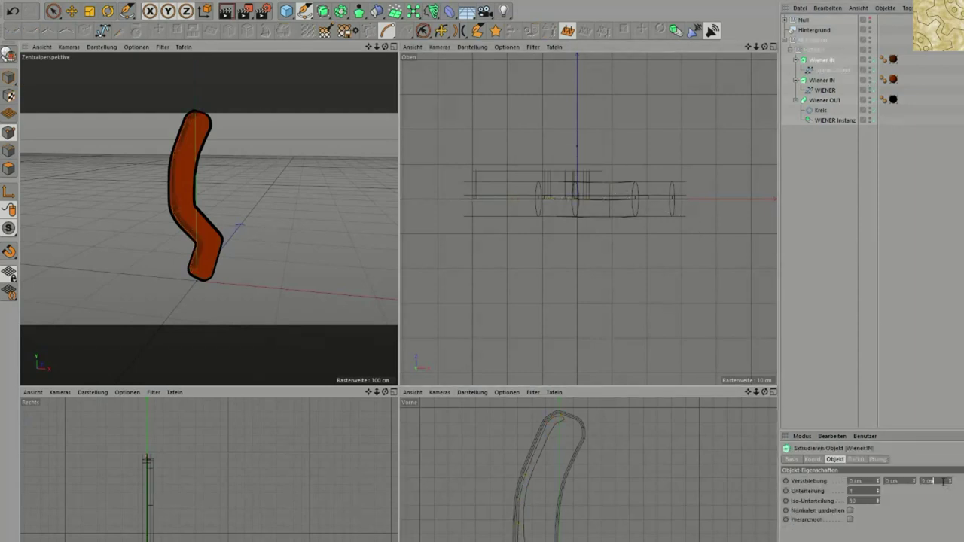
scroll(944, 482, down, 3)
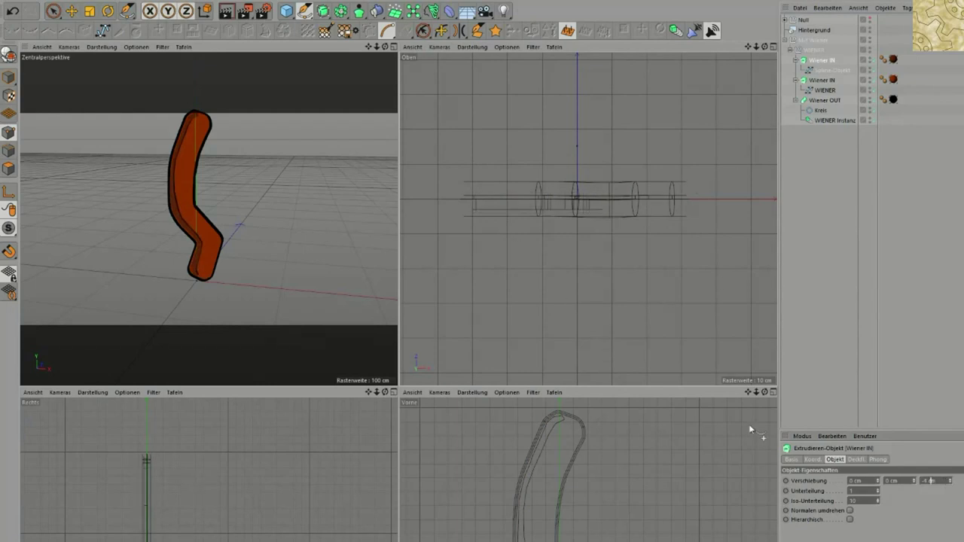
click(771, 392)
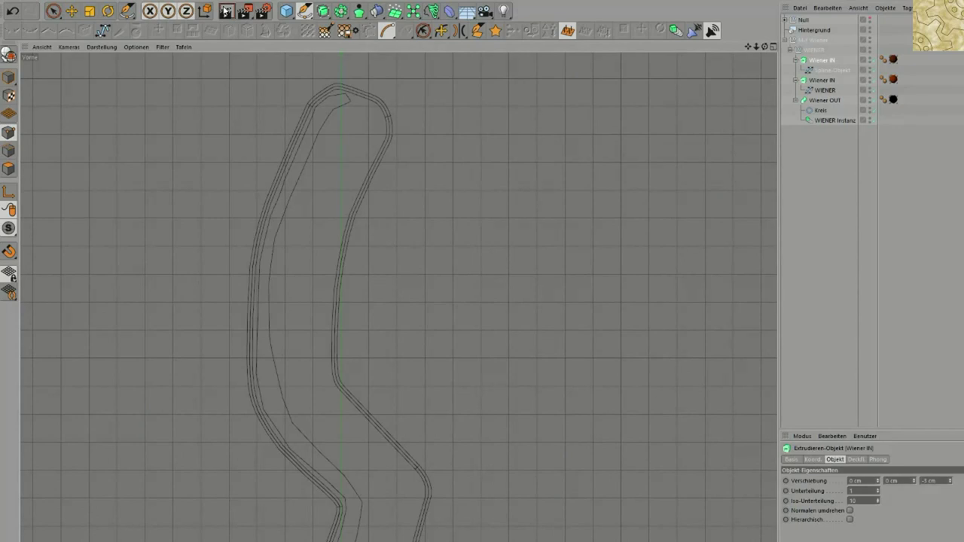
click(226, 11)
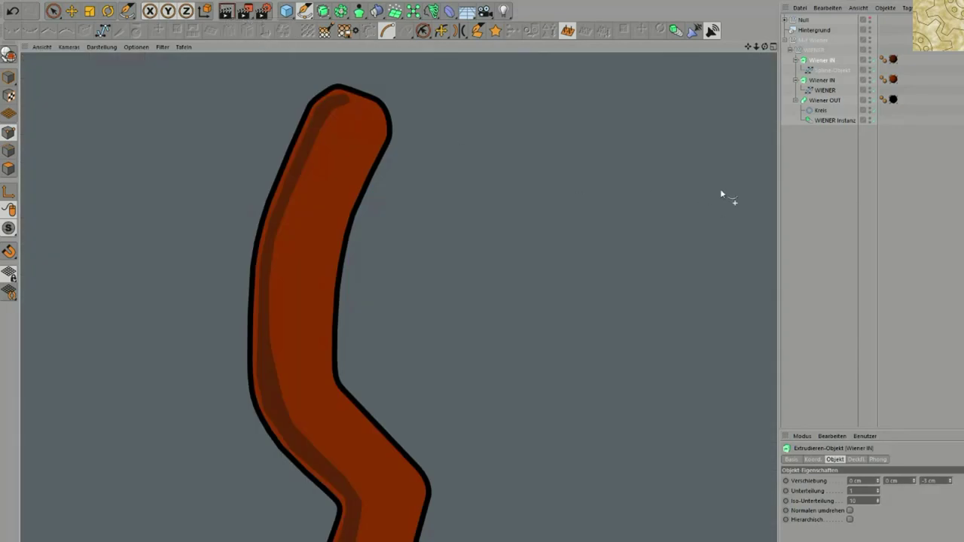
- Smooth the points of the sausage's shading spline and return to the Move tool
click(819, 70)
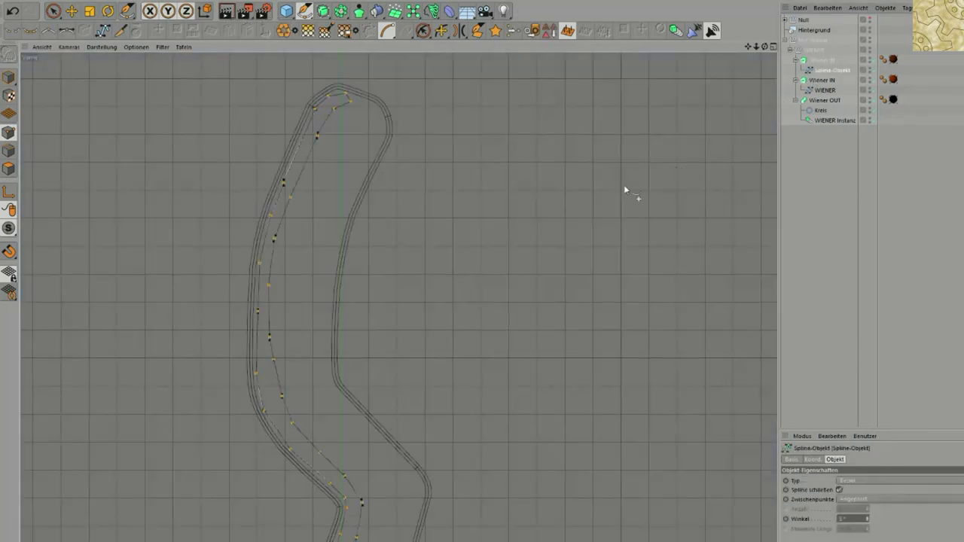
click(66, 31)
click(48, 32)
click(66, 32)
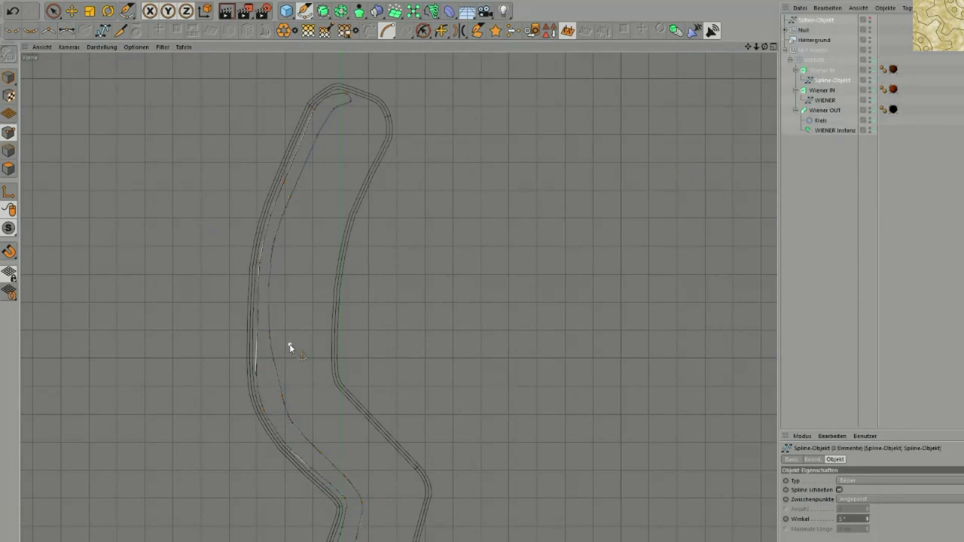
right_click(287, 335)
click(70, 10)
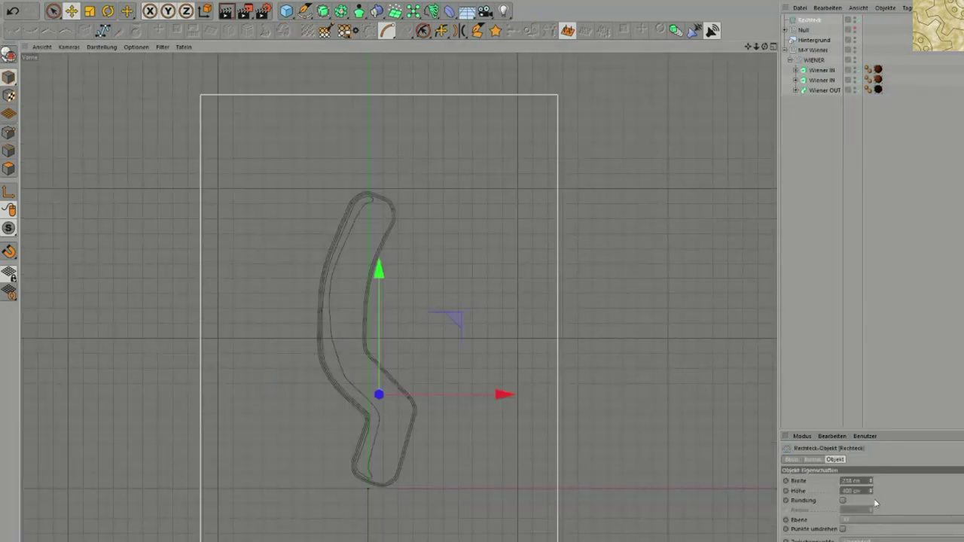
- Shape the rectangle spline into a rounded bar across the sausage, 235 cm wide and 41 cm high
drag(871, 490, 871, 515)
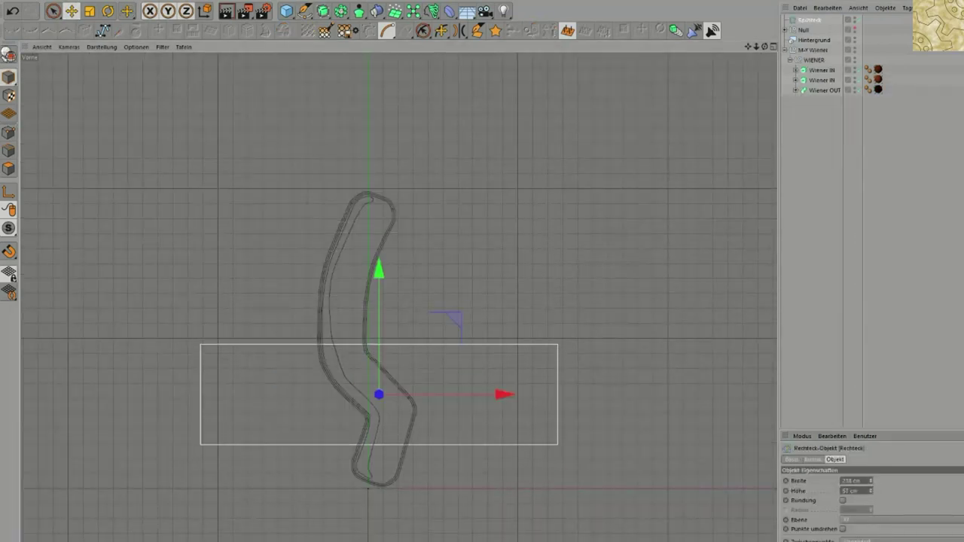
click(843, 500)
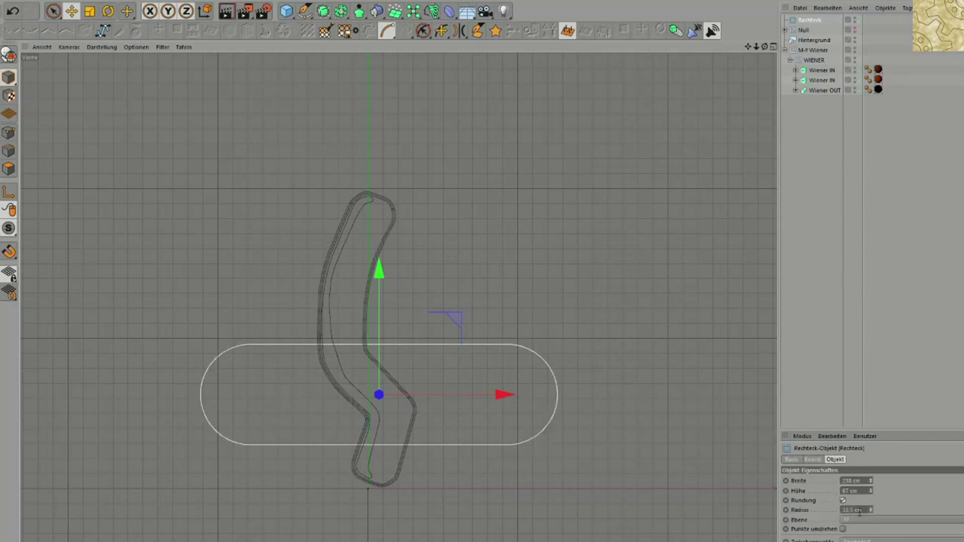
scroll(866, 511, down, 9)
scroll(862, 482, down, 3)
drag(861, 491, 863, 494)
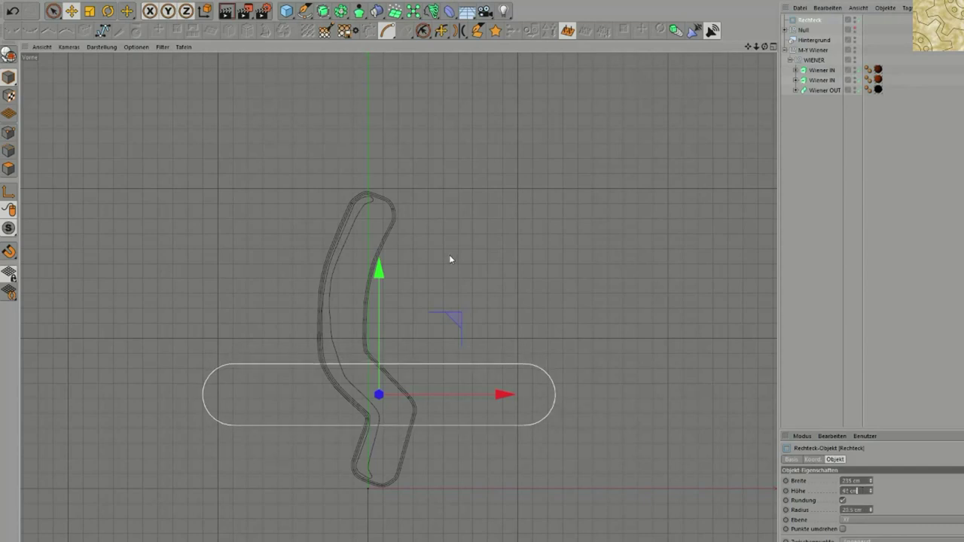
- Set the rounded rectangle's height to 43 cm and move it slightly up across the sausage's lower bend
drag(384, 261, 384, 256)
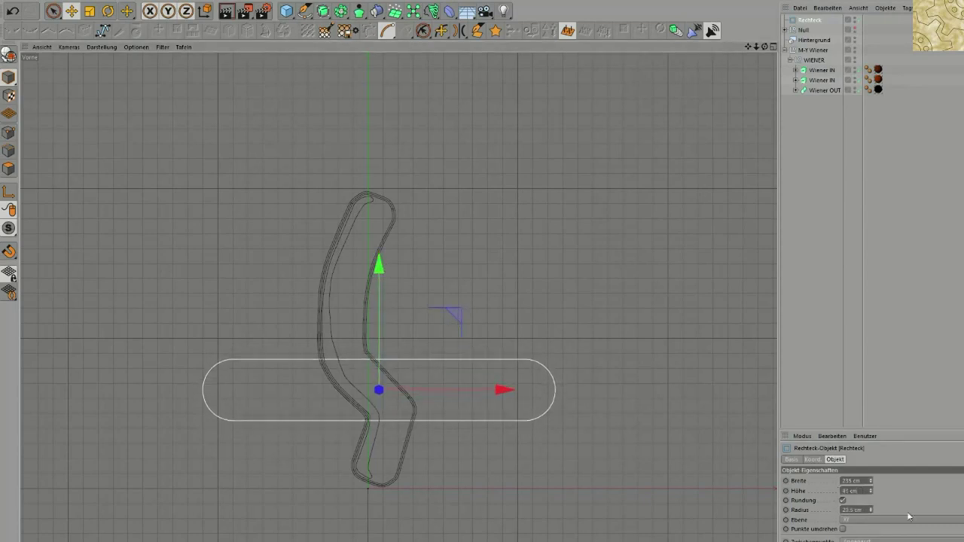
click(862, 492)
scroll(862, 492, up, 2)
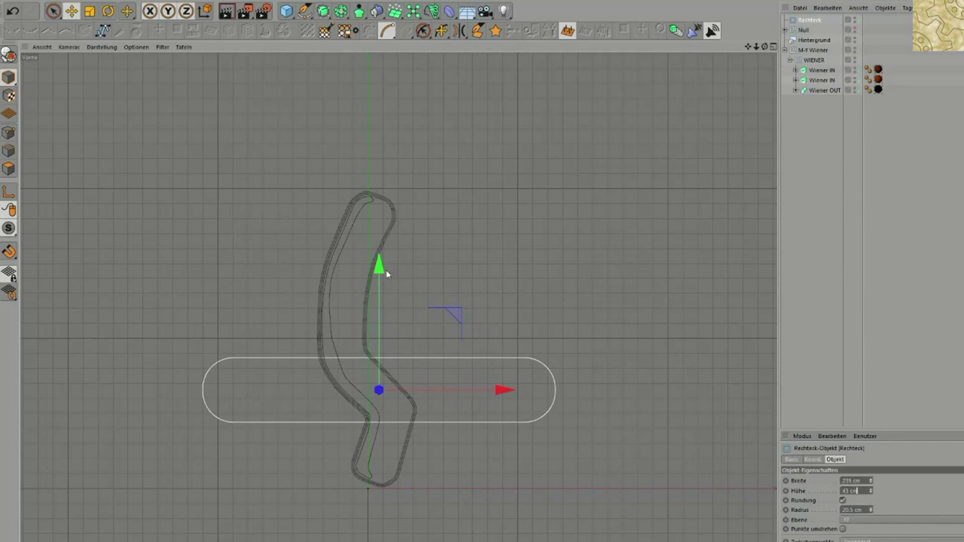
drag(386, 263, 387, 259)
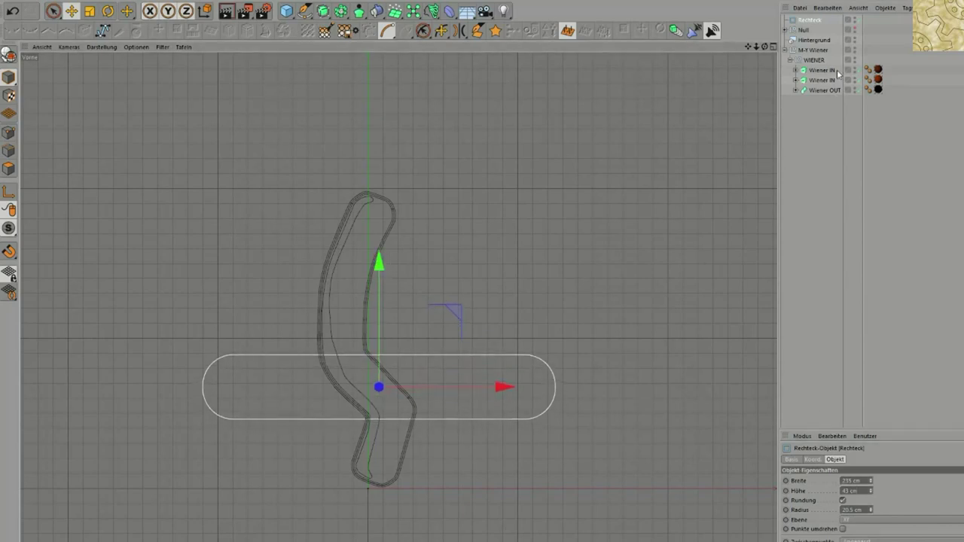
- Duplicate the rounded rectangle, move the copy directly above the original and set its height to 60 cm
ctrl+drag(809, 21, 808, 18)
click(804, 22)
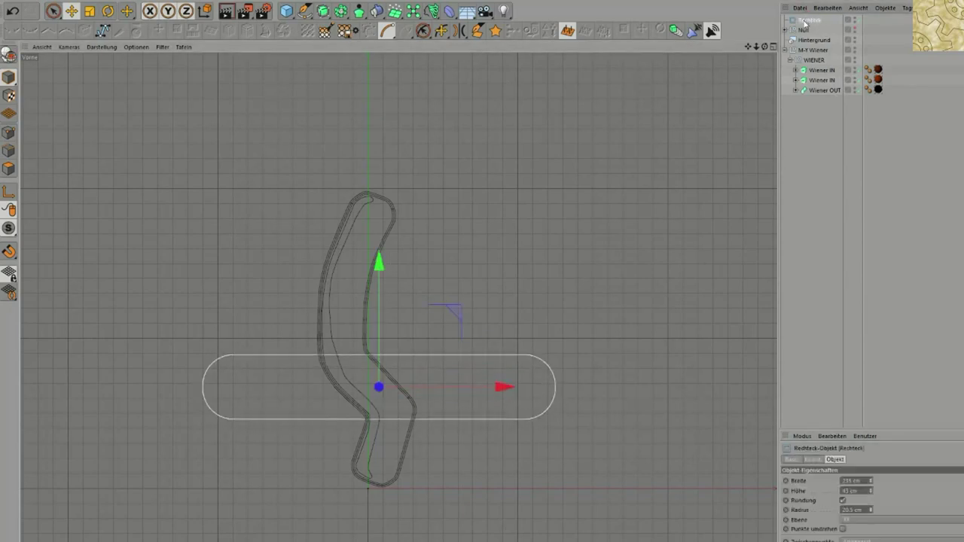
key(ctrl+c)
key(ctrl+v)
drag(388, 265, 391, 187)
drag(877, 492, 858, 493)
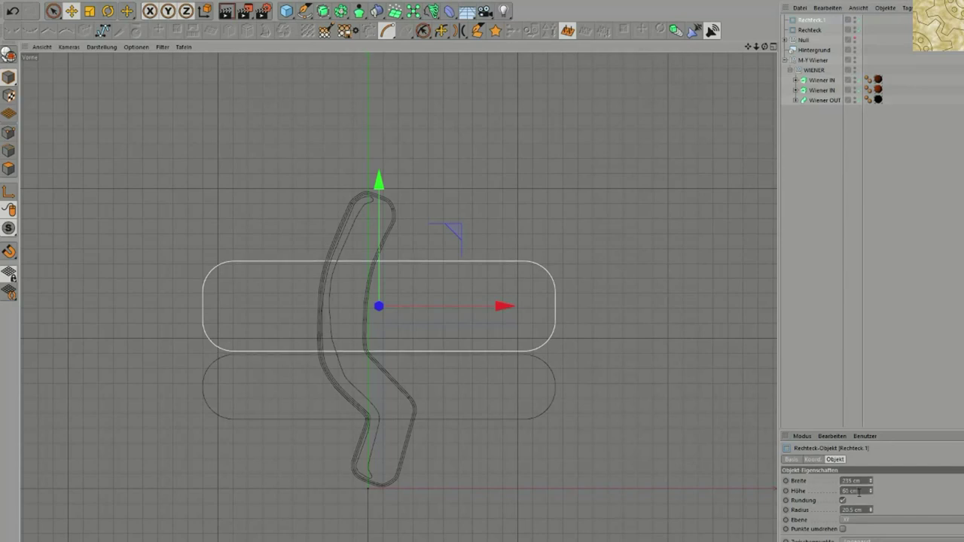
click(813, 144)
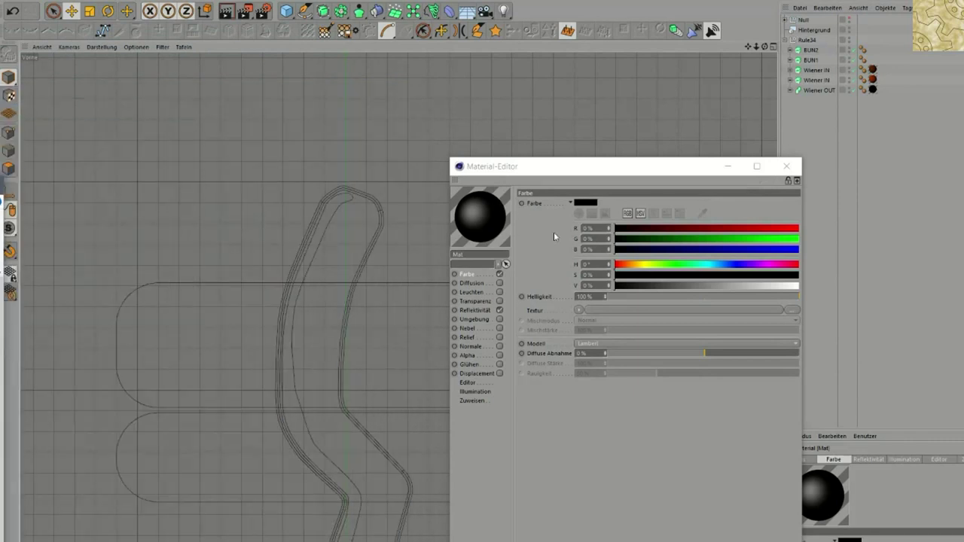
- Give the new material a beige colour of H 44°, S 27%, V 83%, name it Bun1 and close the extra windows
click(570, 166)
drag(570, 169, 145, 305)
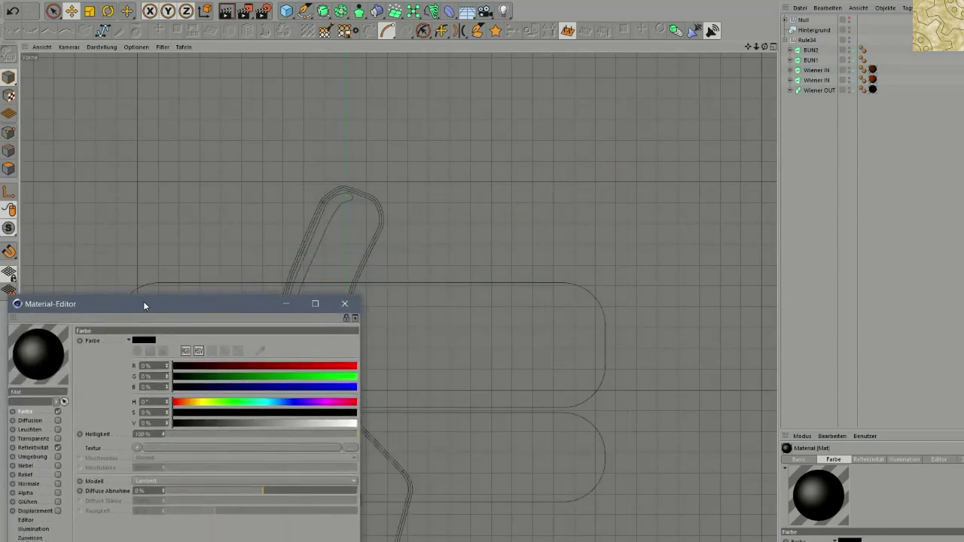
mouse_move(197, 403)
mouse_down()
mouse_move(359, 424)
mouse_move(270, 411)
mouse_move(260, 413)
mouse_move(299, 424)
mouse_move(208, 414)
mouse_up()
drag(301, 426, 324, 424)
click(210, 414)
click(222, 412)
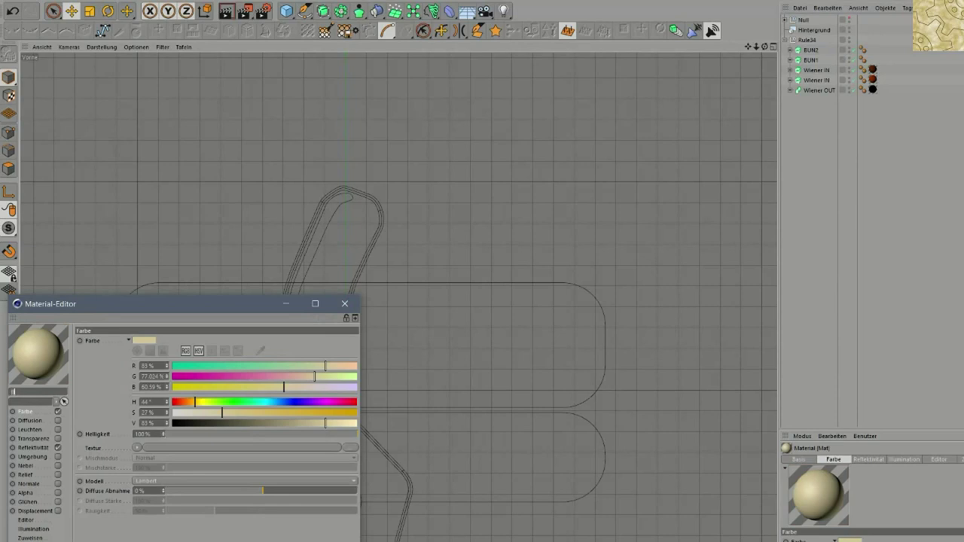
click(344, 303)
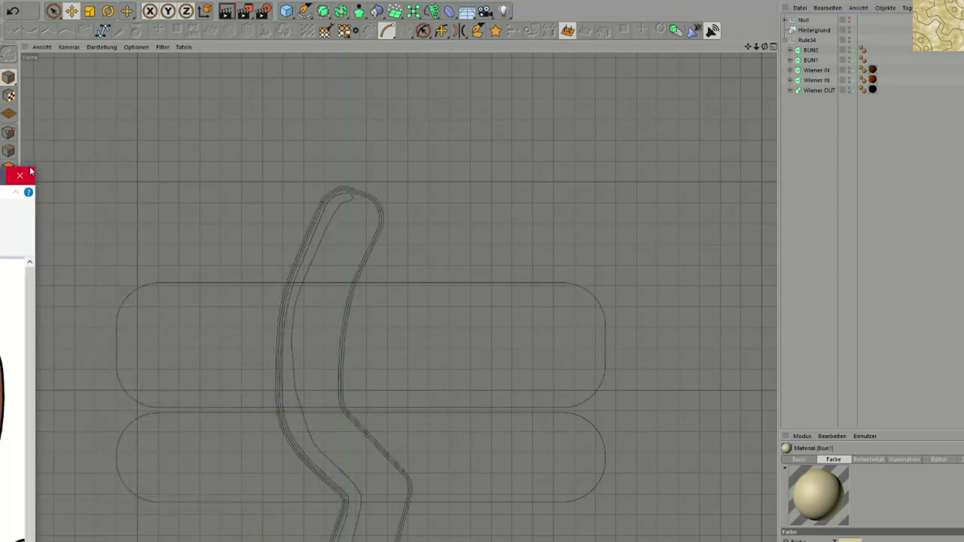
click(19, 176)
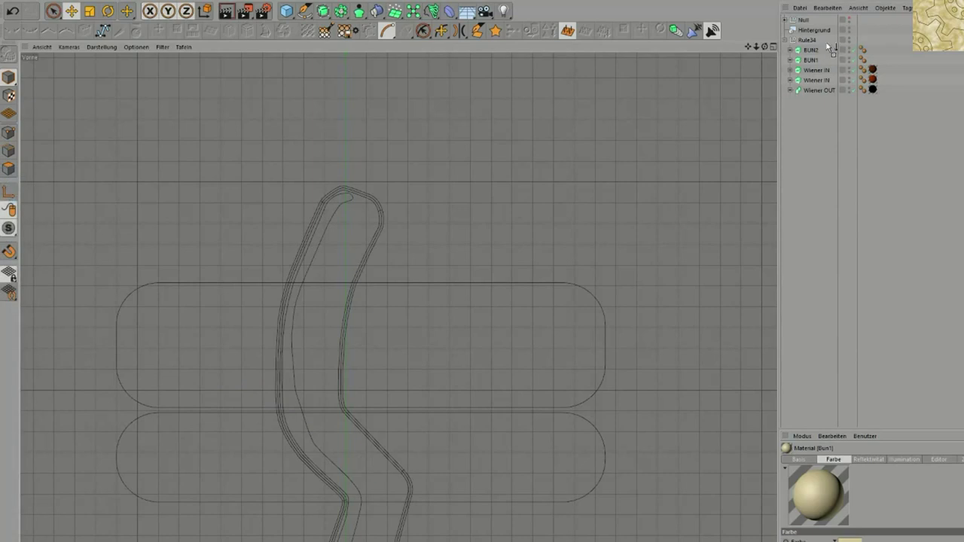
- Assign the Bun1 material to BUN2 and BUN1 and render the front view
click(872, 50)
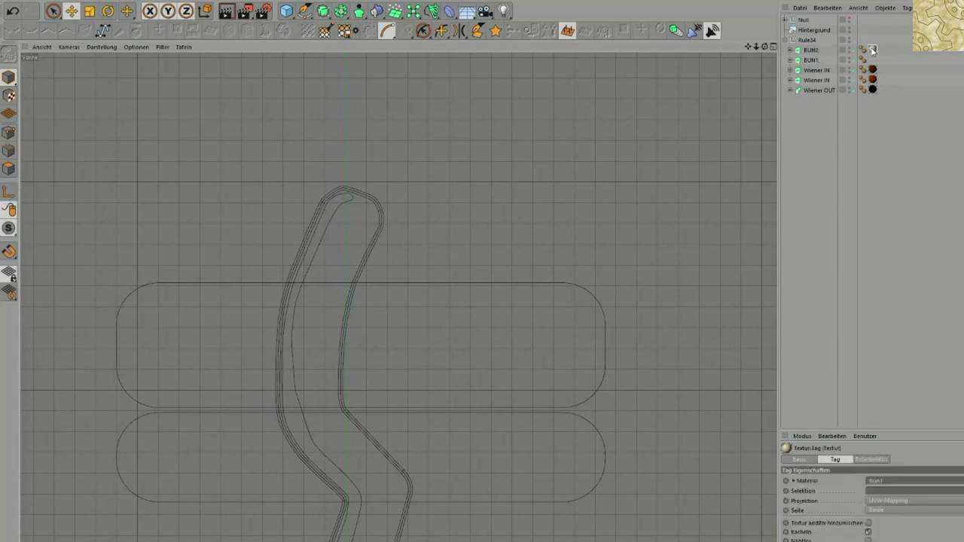
click(829, 161)
click(233, 9)
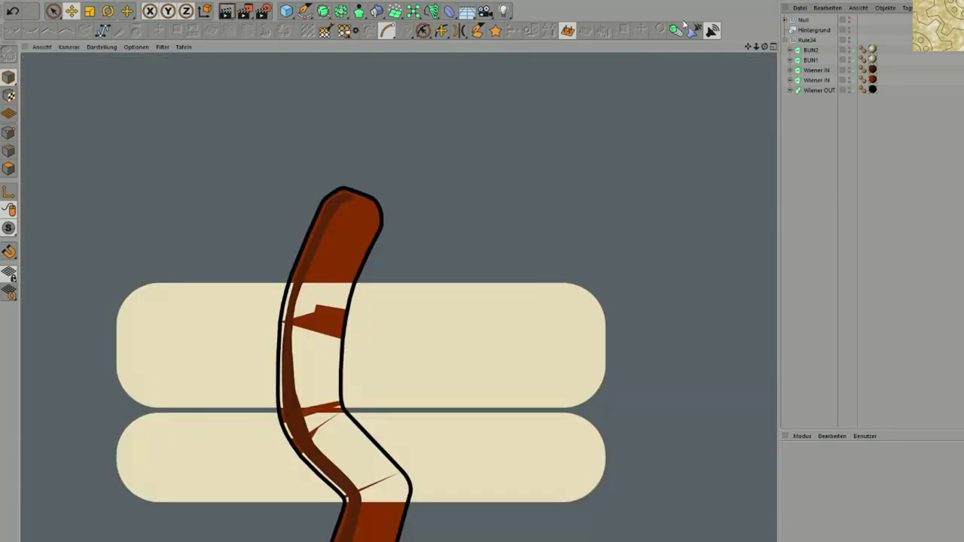
- Move the three Wiener objects about 4.6 cm forward and shift both bun extrusions well back behind the sausage
click(773, 46)
click(808, 72)
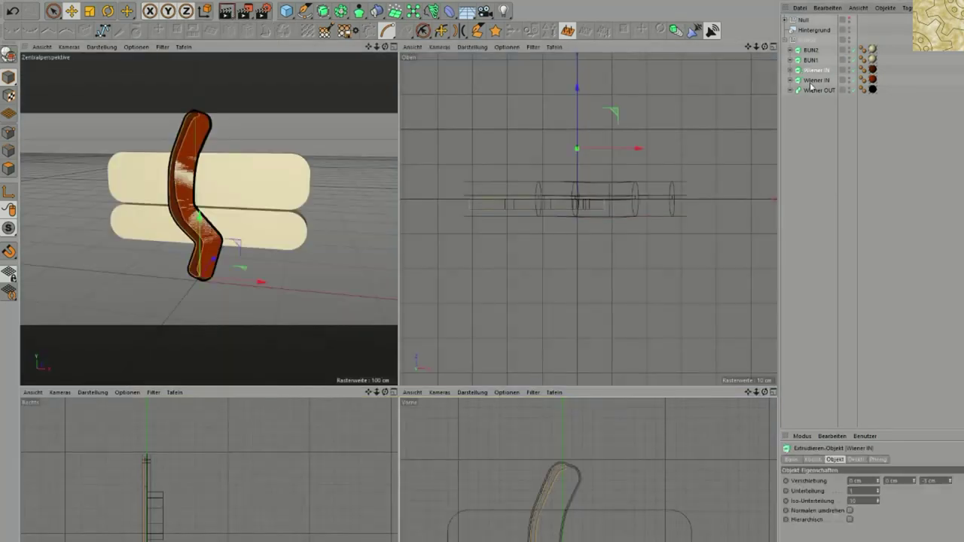
shift+click(813, 89)
drag(576, 94, 577, 108)
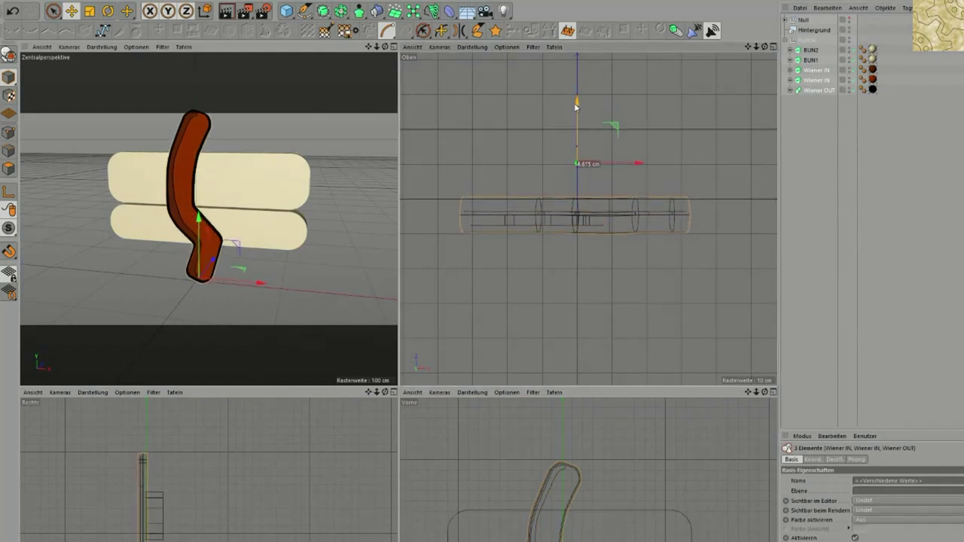
click(811, 60)
shift+click(810, 50)
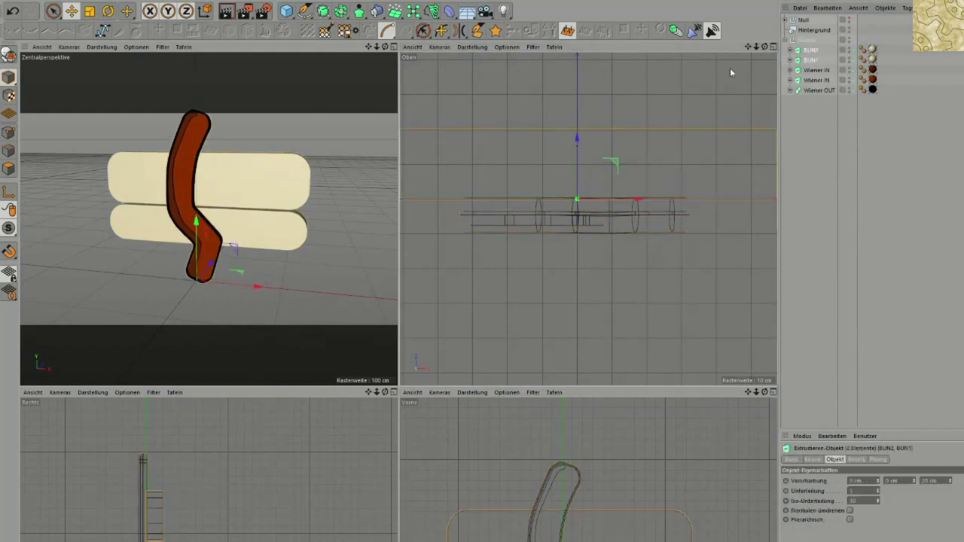
drag(577, 139, 579, 54)
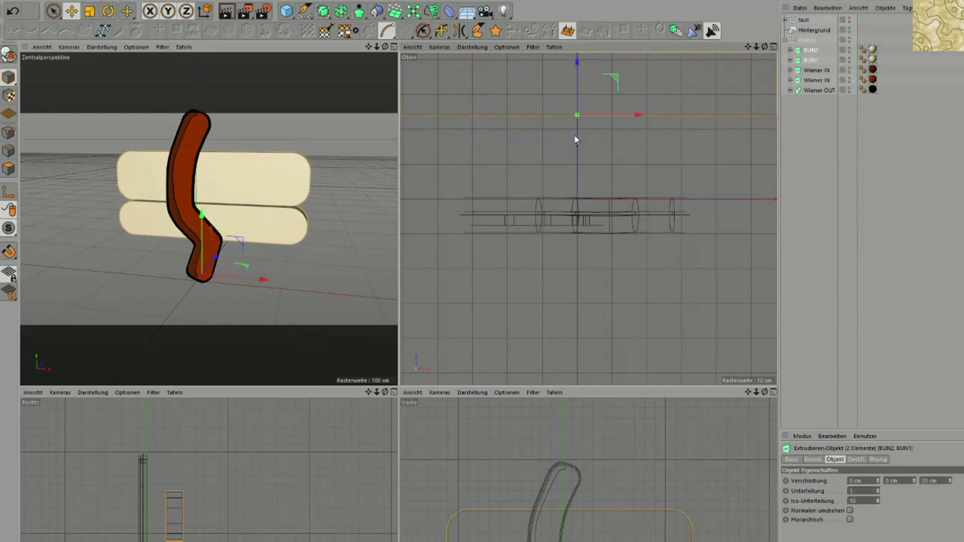
- Draw a Bézier shading spline down the upper bun's left side and along its lower edge
click(100, 291)
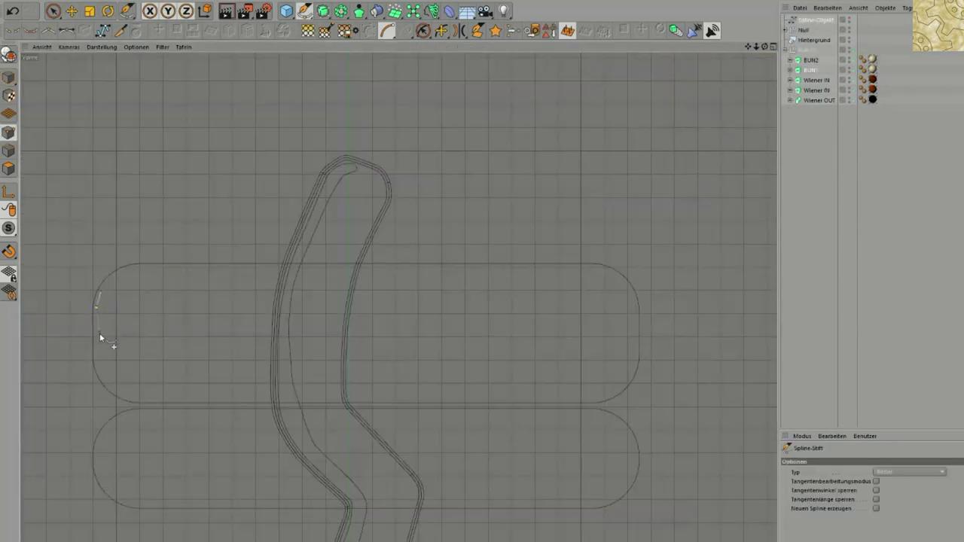
click(106, 385)
click(269, 404)
- Shift the bump points of the bun's shading spline to the left and adjust its points near both lower corners
drag(567, 389, 505, 388)
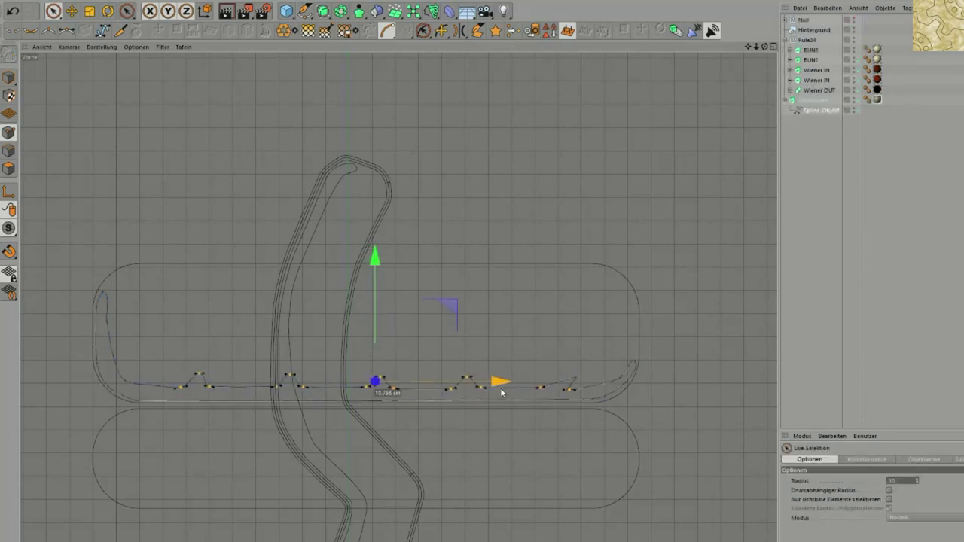
click(576, 379)
drag(683, 382, 661, 380)
key(e)
click(595, 384)
drag(671, 318, 674, 320)
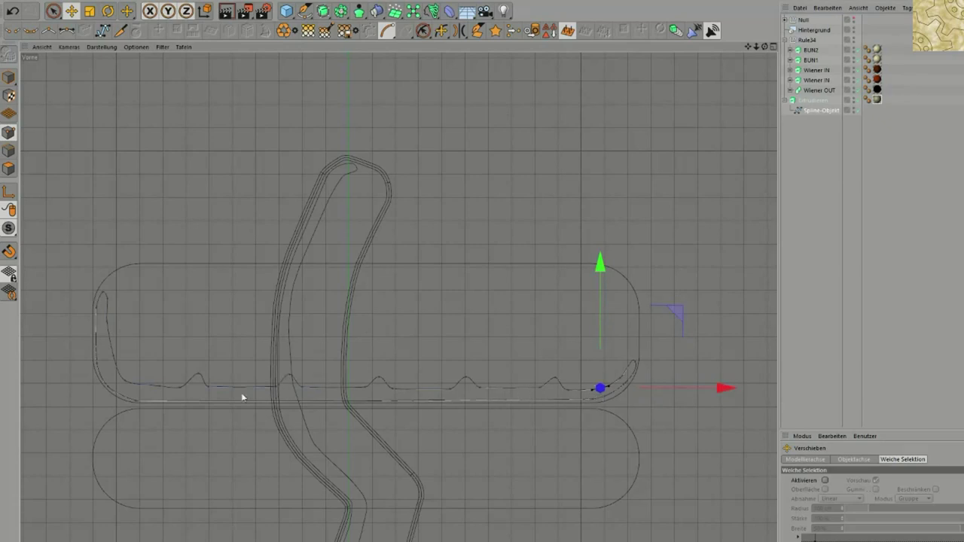
click(155, 387)
drag(157, 387, 143, 390)
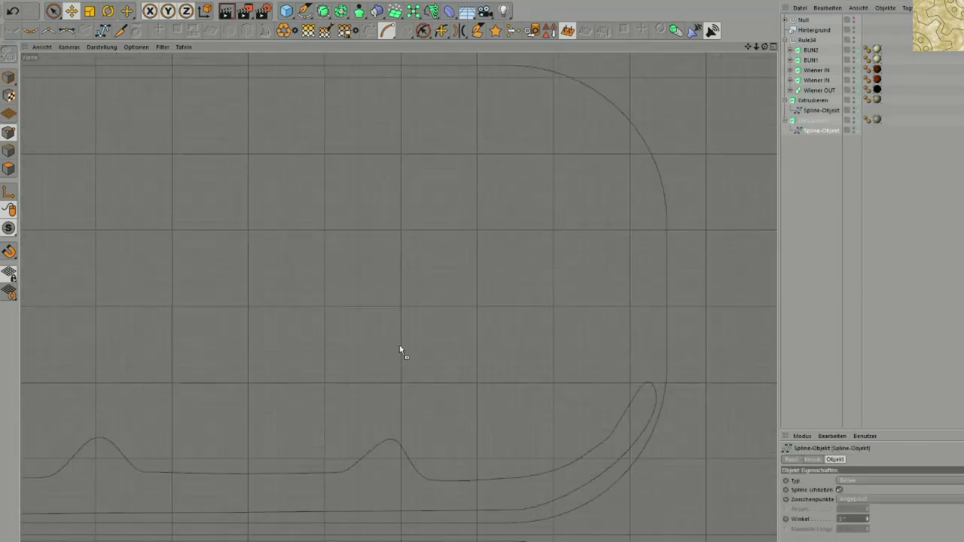
- Draw a small closed L-shaped Bézier spline as a shading mark near the upper bun's right end, above its lower-edge shading
click(399, 335)
click(411, 360)
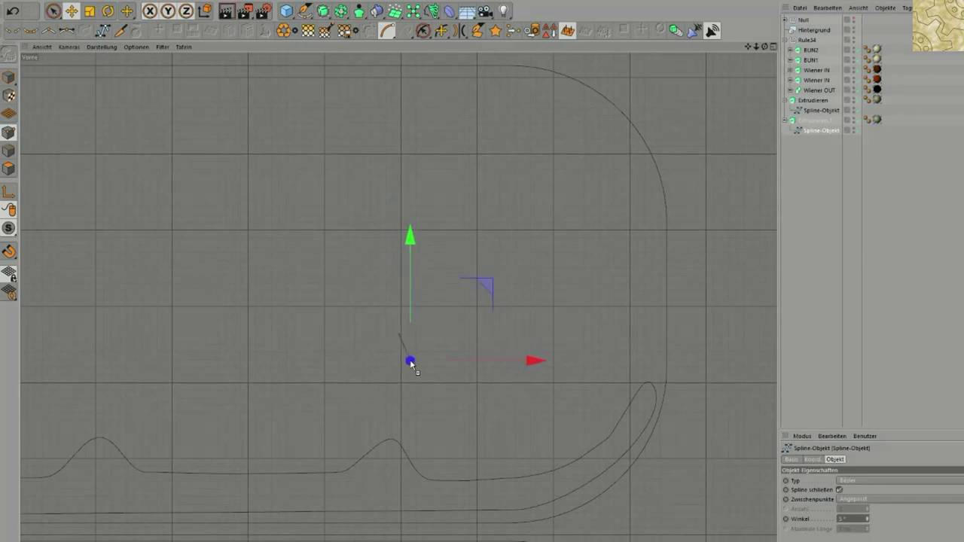
click(447, 374)
click(462, 378)
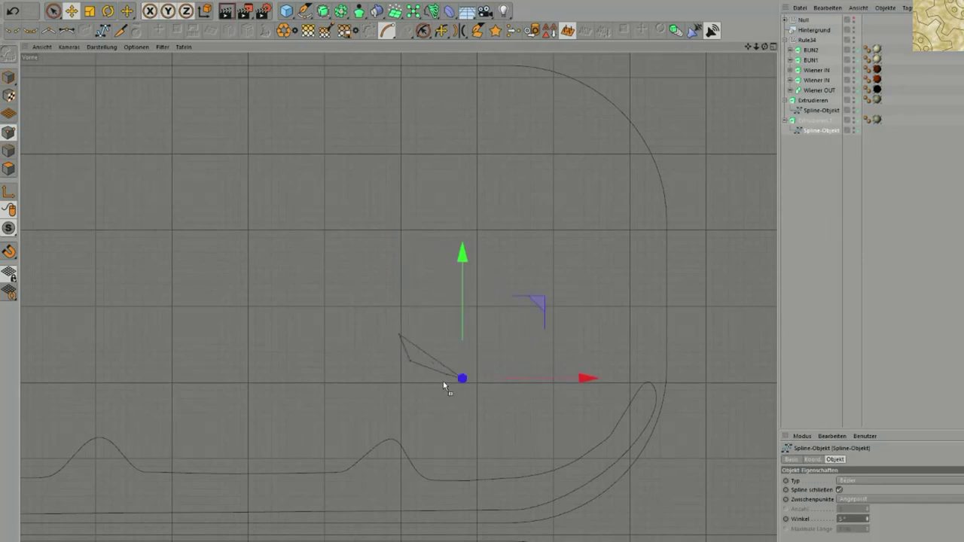
ctrl+click(434, 385)
ctrl+click(407, 388)
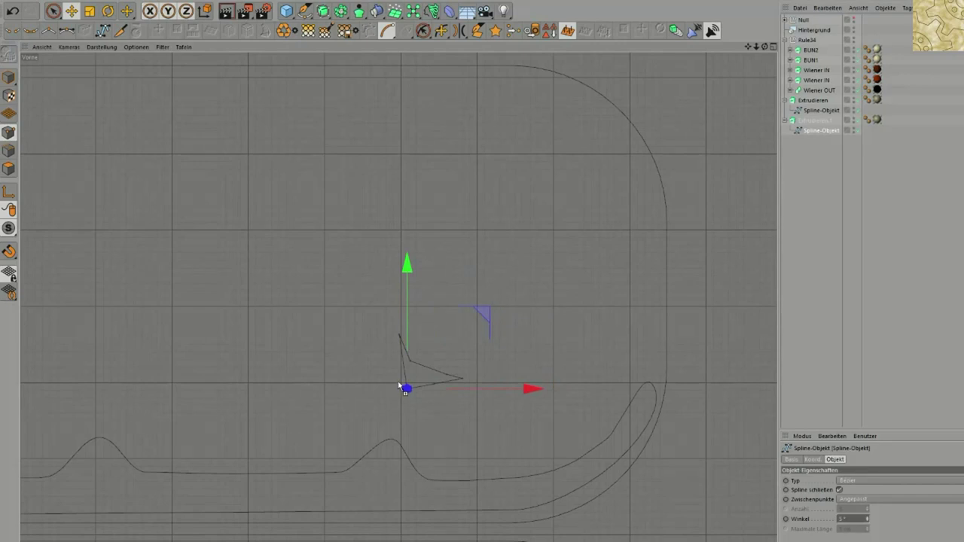
mouse_move(394, 382)
ctrl+mouse_down()
mouse_move(403, 384)
mouse_move(385, 376)
ctrl+mouse_up()
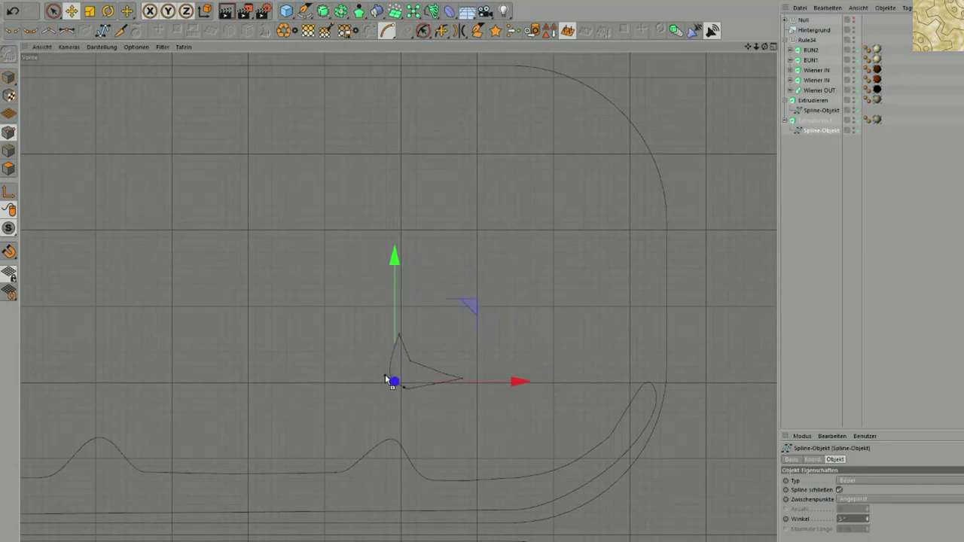
mouse_move(472, 306)
mouse_down()
mouse_move(479, 303)
mouse_move(471, 298)
mouse_up()
ctrl+click(383, 369)
- Apply soft interpolation to all points of the small mark and nudge the whole shape slightly up and to the right
key(ctrl+a)
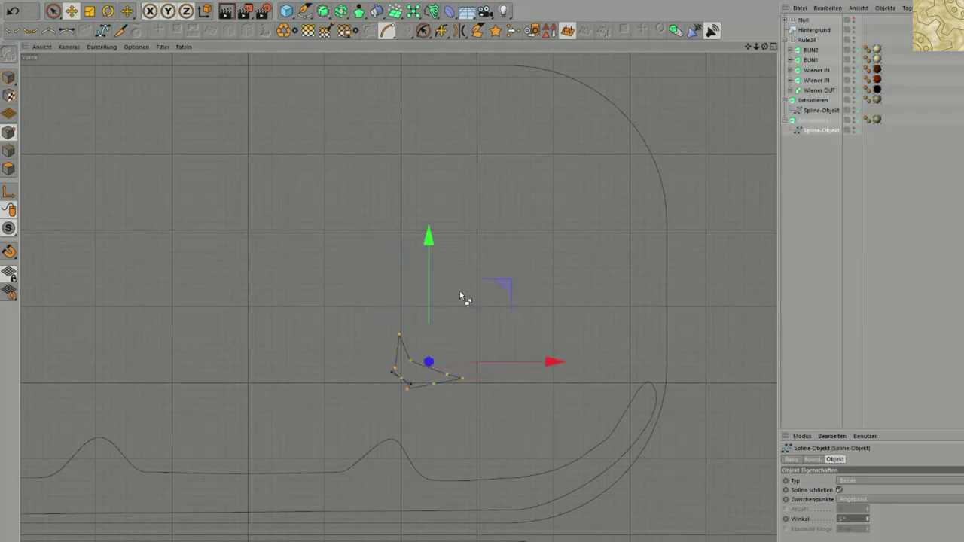
click(65, 32)
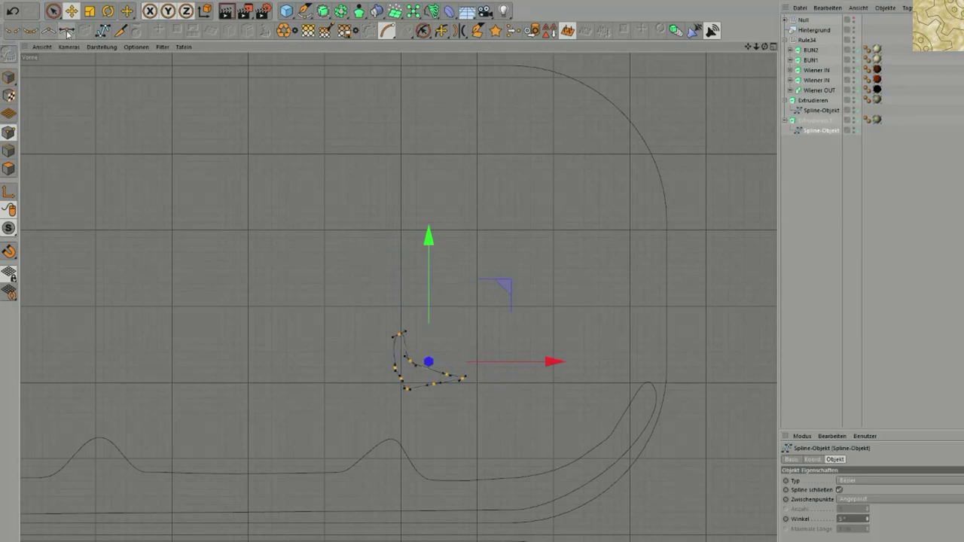
click(52, 11)
click(523, 278)
key(ctrl+a)
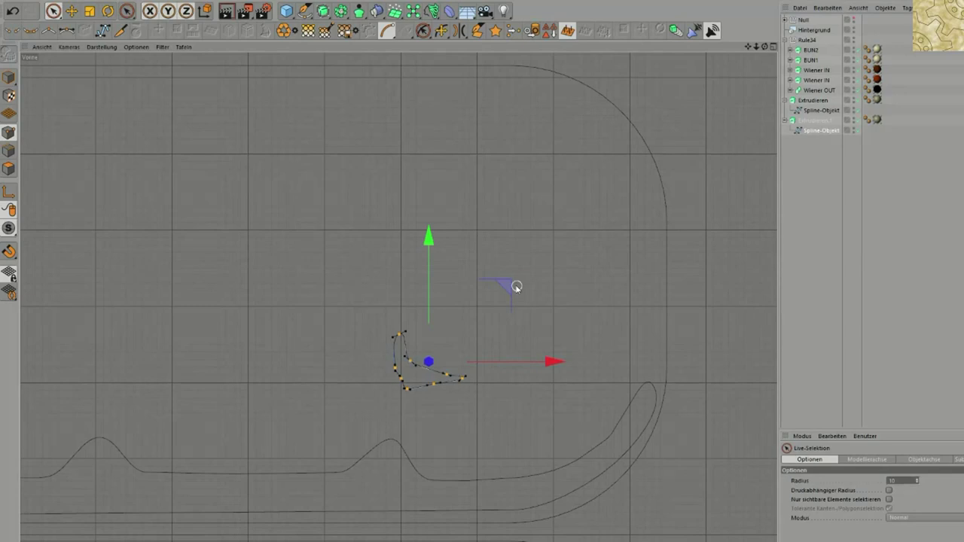
drag(504, 284, 508, 283)
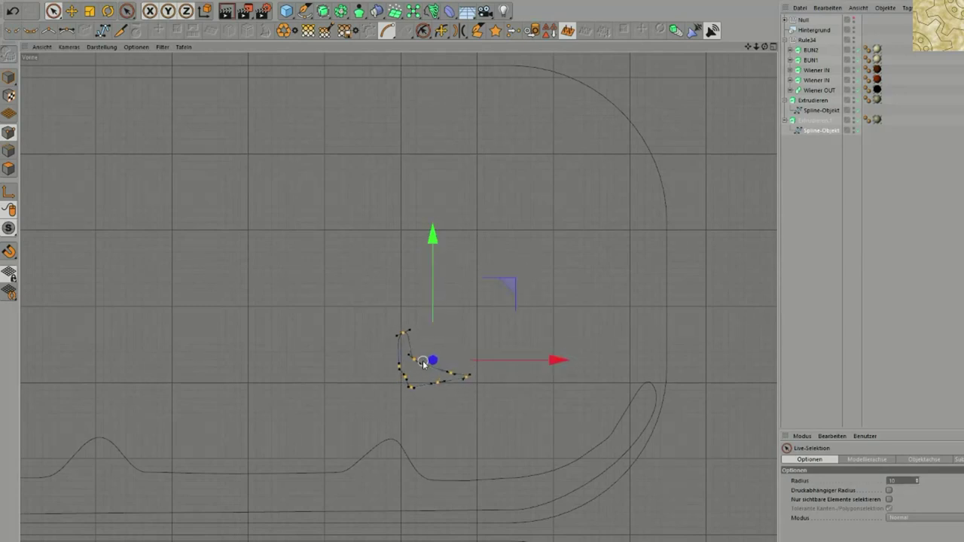
- Adjust two points on the left side of the small mark spline
click(400, 368)
drag(397, 248, 398, 256)
click(407, 378)
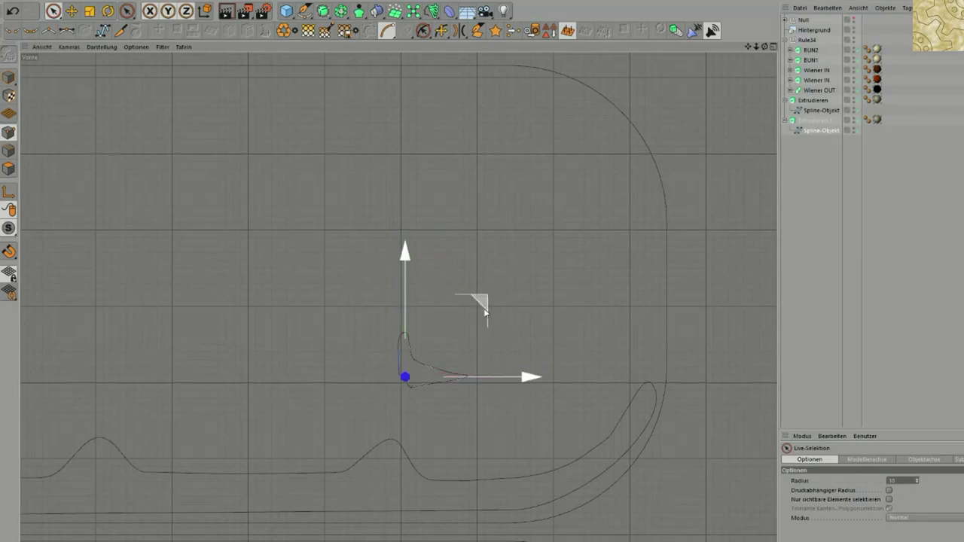
- Duplicate the row of five mark extrusions as a second row higher on the upper bun and render the front view
drag(825, 206, 807, 108)
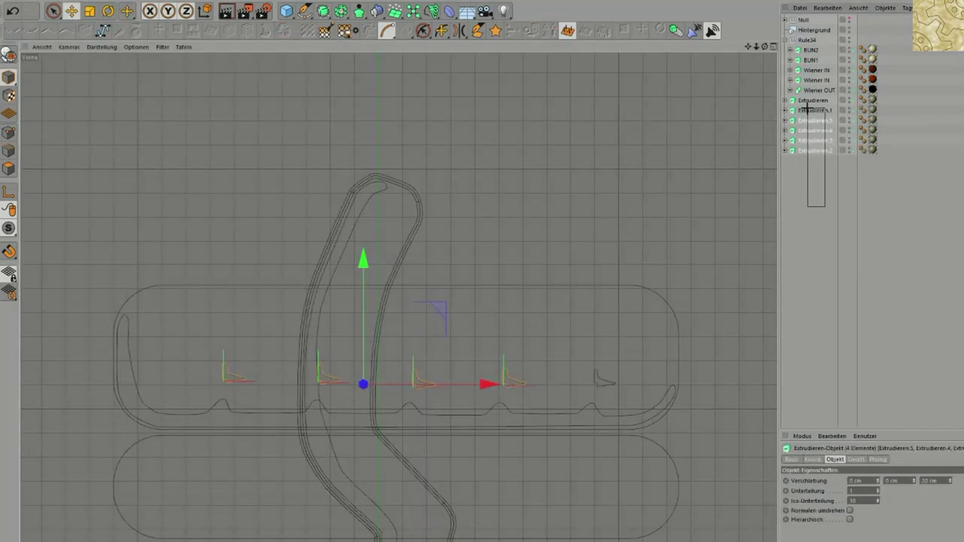
drag(660, 256, 651, 207)
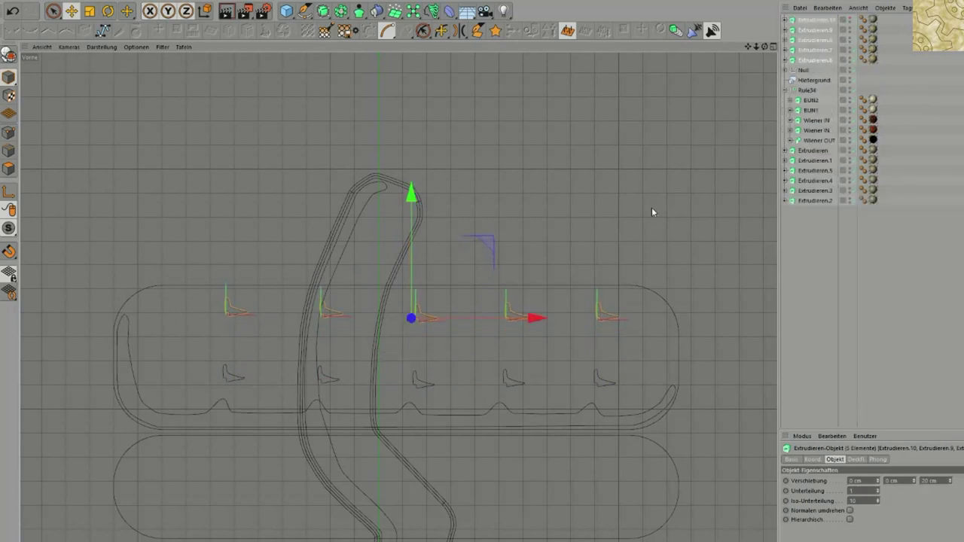
click(818, 294)
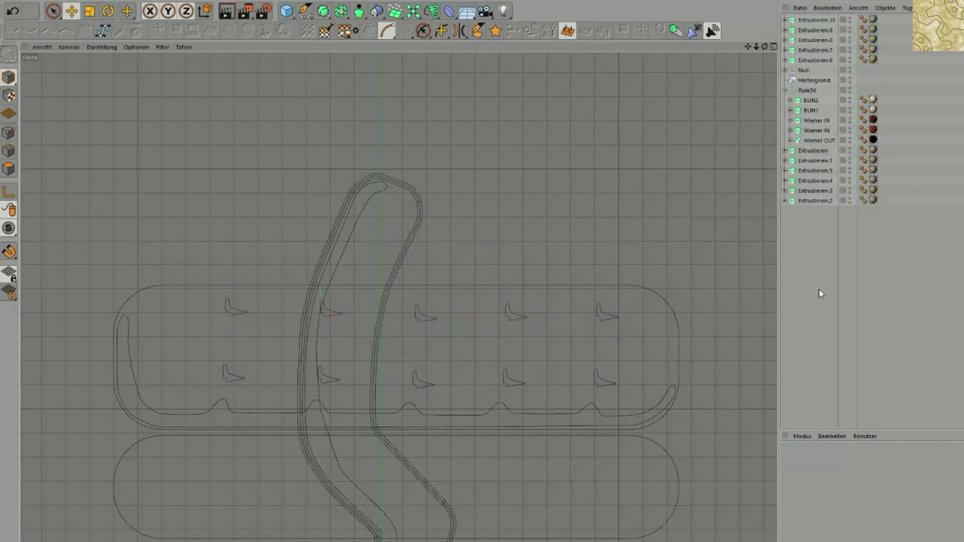
click(230, 11)
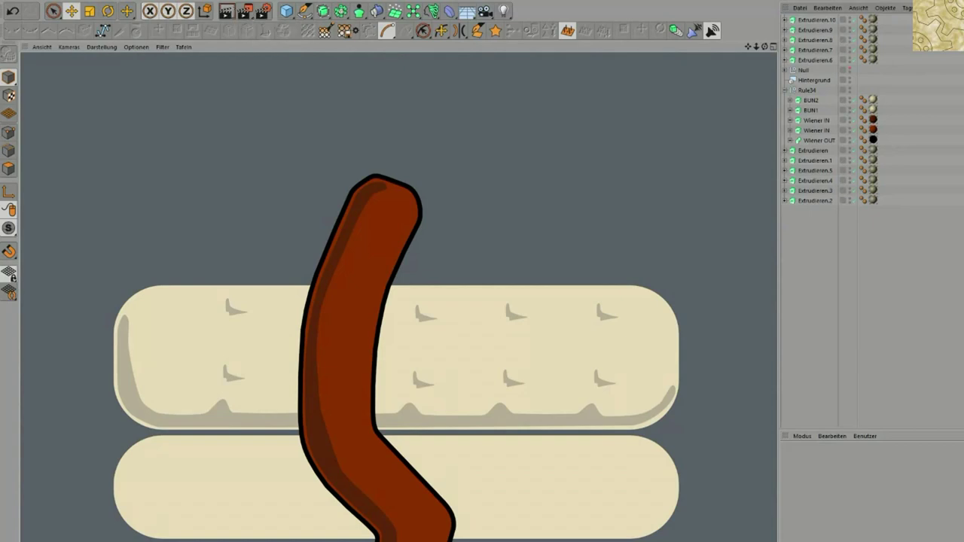
- Move the five upper-row mark extrusions to the end of the object hierarchy, after the other mark extrusions
click(823, 21)
shift+click(816, 61)
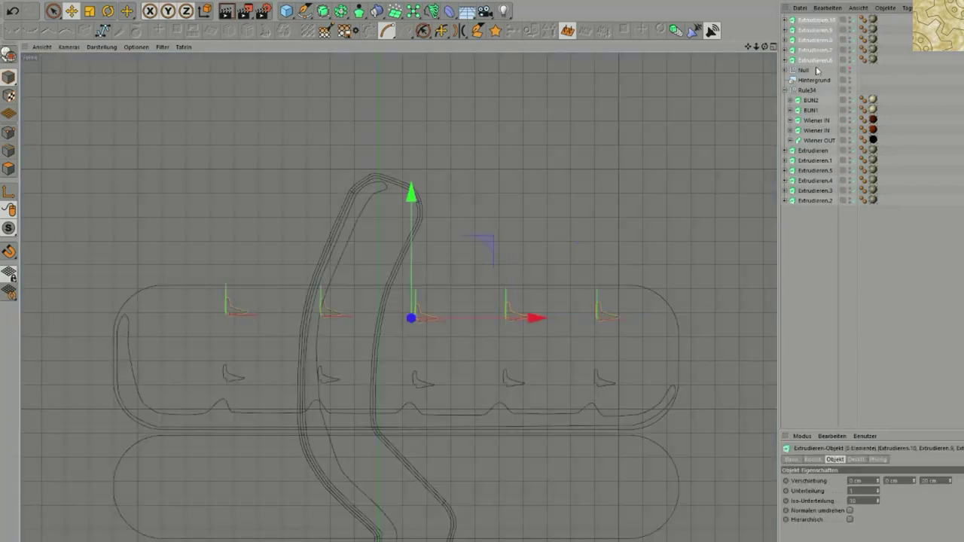
drag(816, 62, 836, 228)
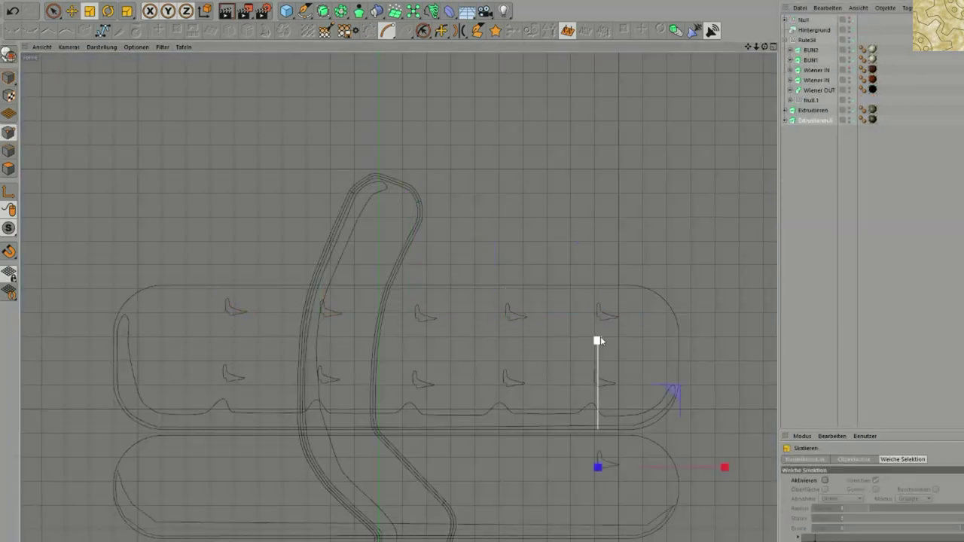
- Scale down the mark at the lower bun's right end in height and width and move it slightly upward
drag(600, 338, 598, 389)
drag(725, 471, 707, 483)
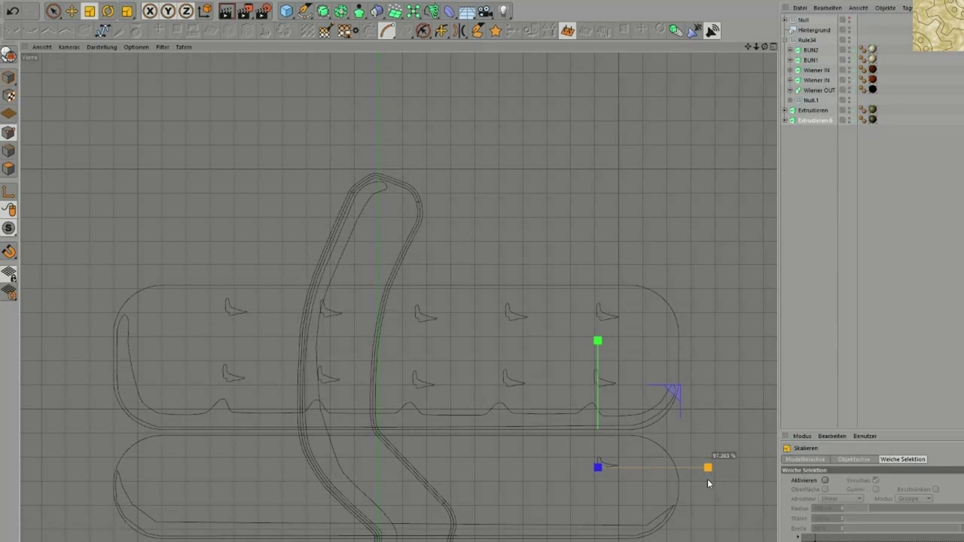
key(e)
drag(598, 467, 596, 454)
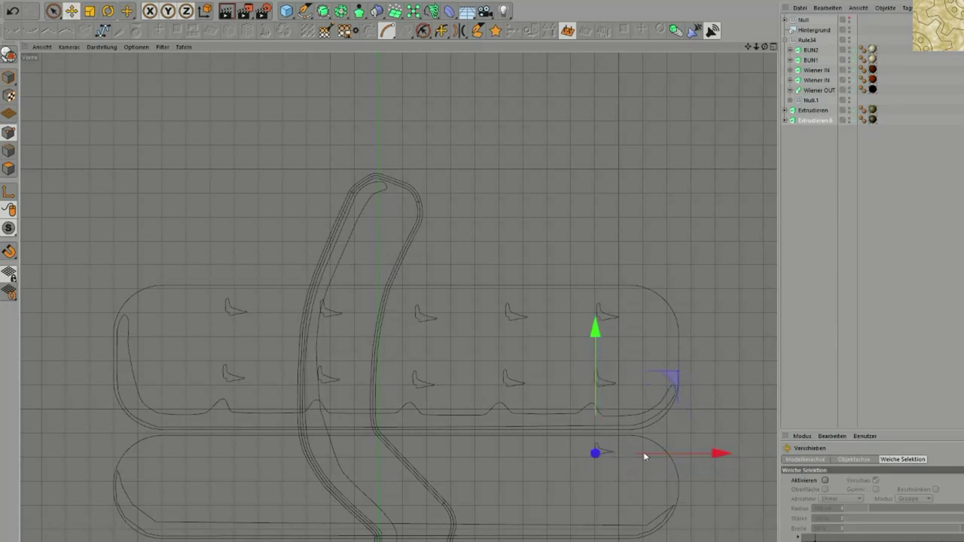
- Duplicate the lower bun's mark twice to form a column of three marks at the bun's right end
click(808, 122)
key(ctrl+c)
key(ctrl+v)
drag(700, 317, 695, 346)
key(ctrl+v)
drag(701, 301, 694, 268)
- Duplicate the three-mark column eleven times and space the copies across the lower bun to its left end
drag(821, 143, 810, 41)
shift+click(812, 31)
shift+click(811, 20)
key(ctrl+c)
key(ctrl+v)
drag(700, 479, 662, 468)
key(ctrl+v)
drag(618, 300, 430, 233)
key(ctrl+v)
key(ctrl+v)
key(ctrl+v)
key(ctrl+v)
drag(389, 204, 337, 195)
key(ctrl+v)
drag(555, 191, 271, 185)
key(ctrl+v)
drag(532, 184, 211, 178)
key(ctrl+v)
drag(456, 156, 77, 148)
key(ctrl+v)
drag(451, 187, 31, 185)
key(ctrl+v)
drag(363, 168, 2, 167)
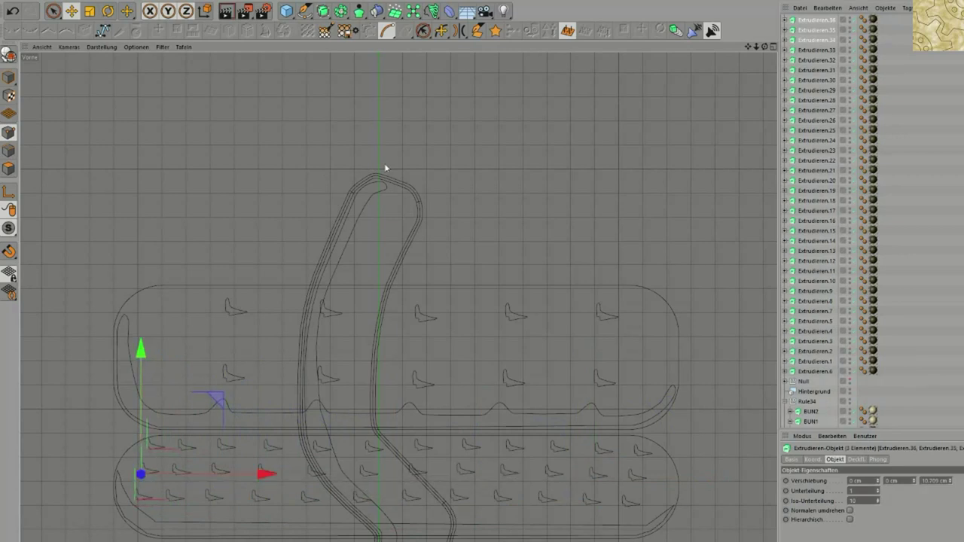
- Group the 36 mark extrusions of the lower bun and place the new group inside the Rule34 group
click(817, 371)
shift+click(805, 21)
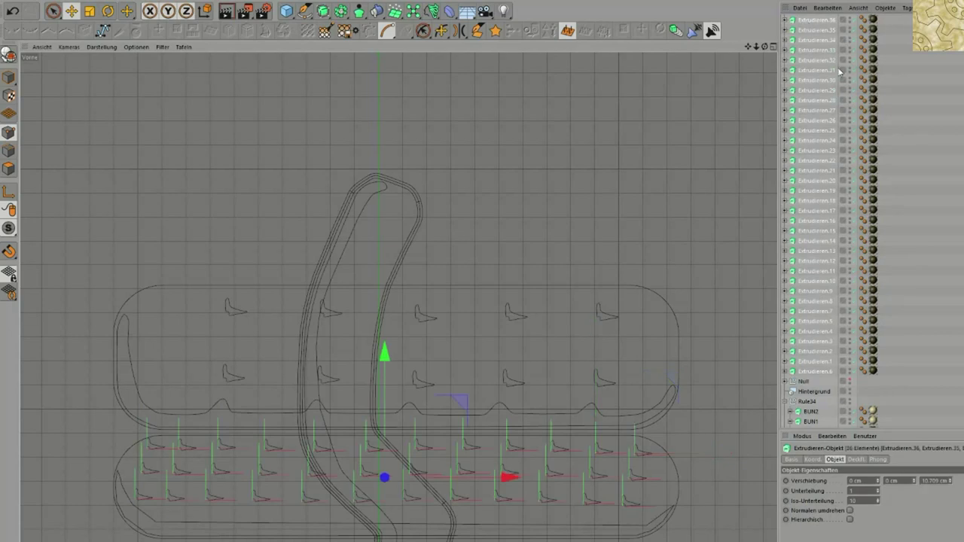
right_click(822, 35)
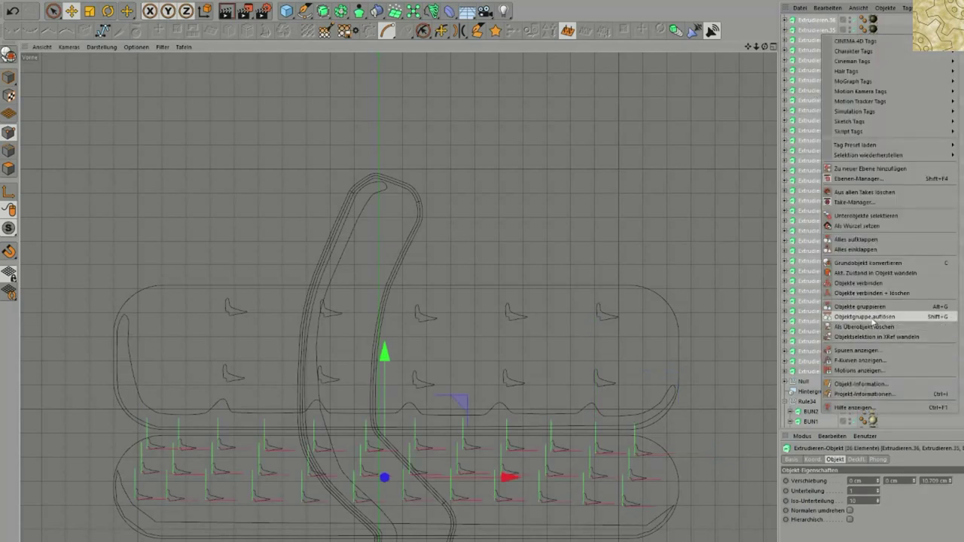
click(866, 307)
click(821, 217)
drag(805, 21, 813, 108)
click(818, 174)
- Move the remaining Extrudieren object into the Rule34 group, directly below Wiener OUT
click(812, 111)
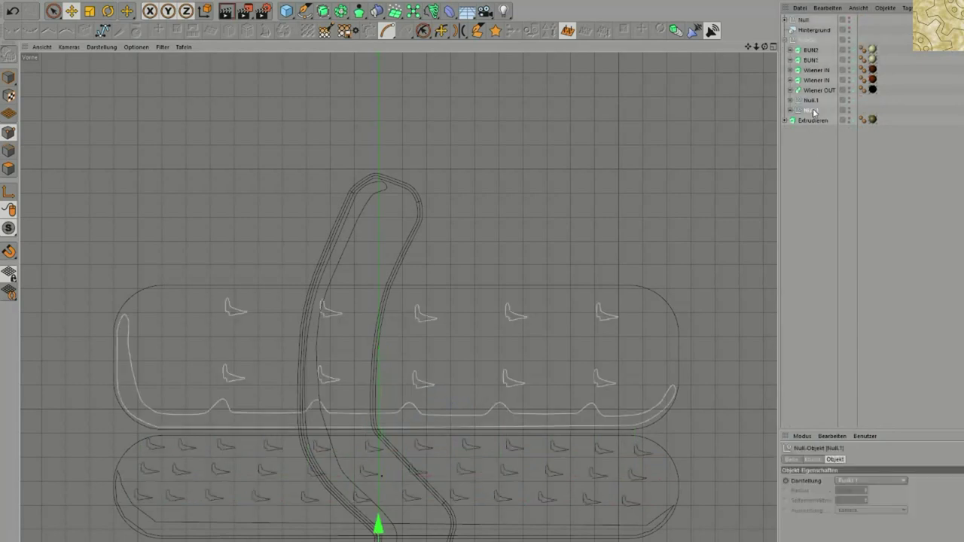
click(813, 99)
click(824, 167)
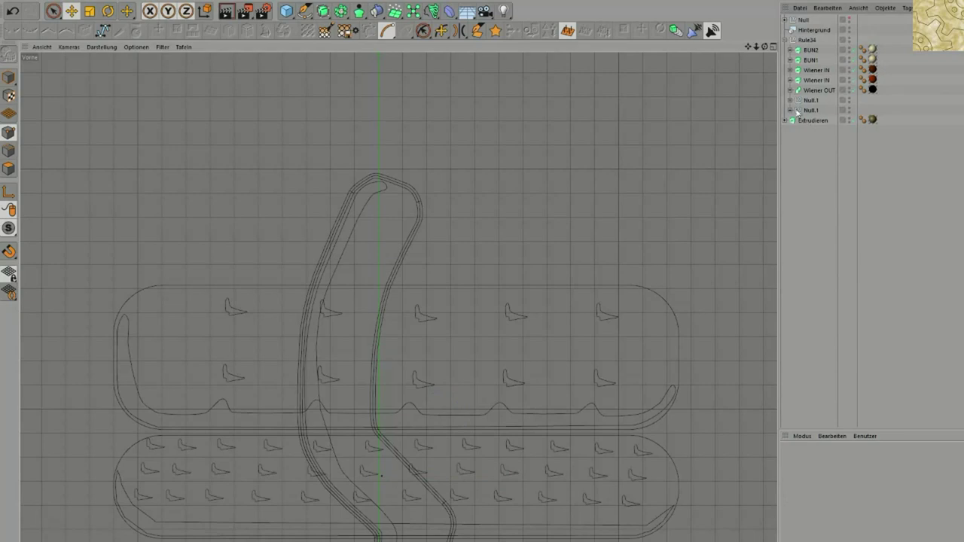
click(809, 120)
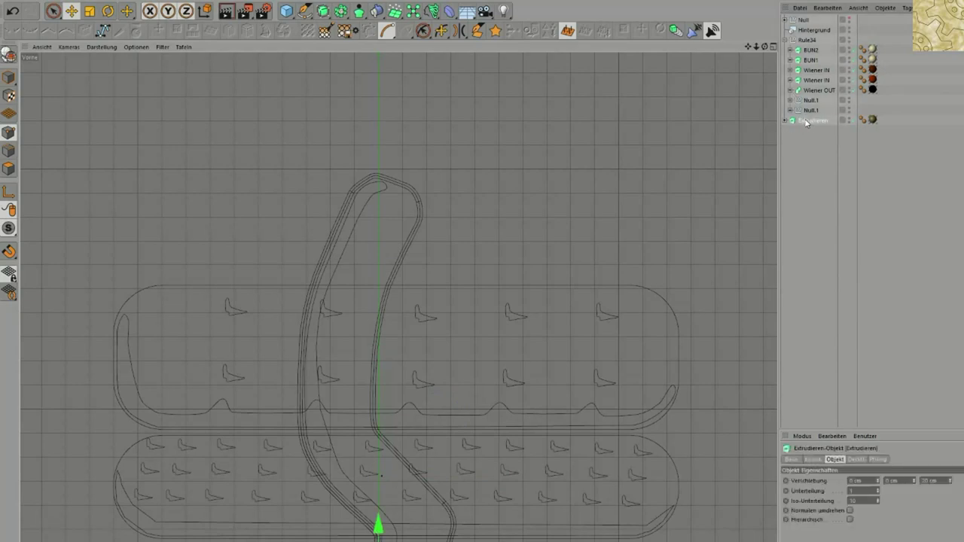
drag(806, 123, 809, 101)
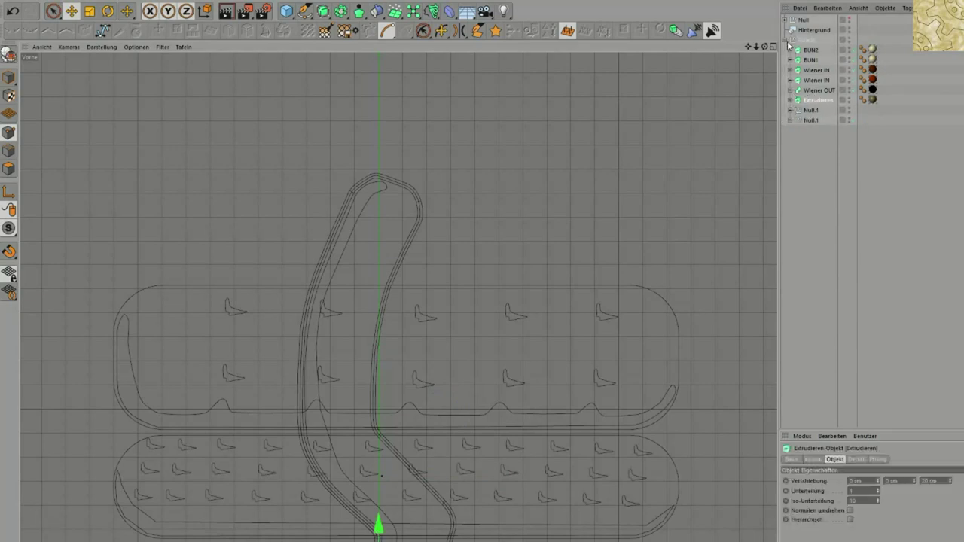
- Render the front view and start a Bézier spline on the sausage's right edge near the upper bun's top edge
click(230, 11)
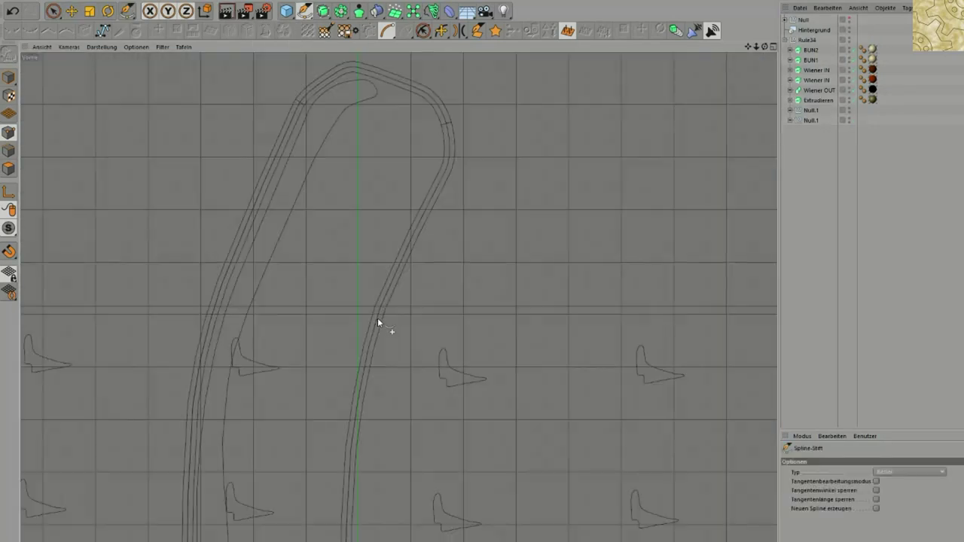
click(377, 318)
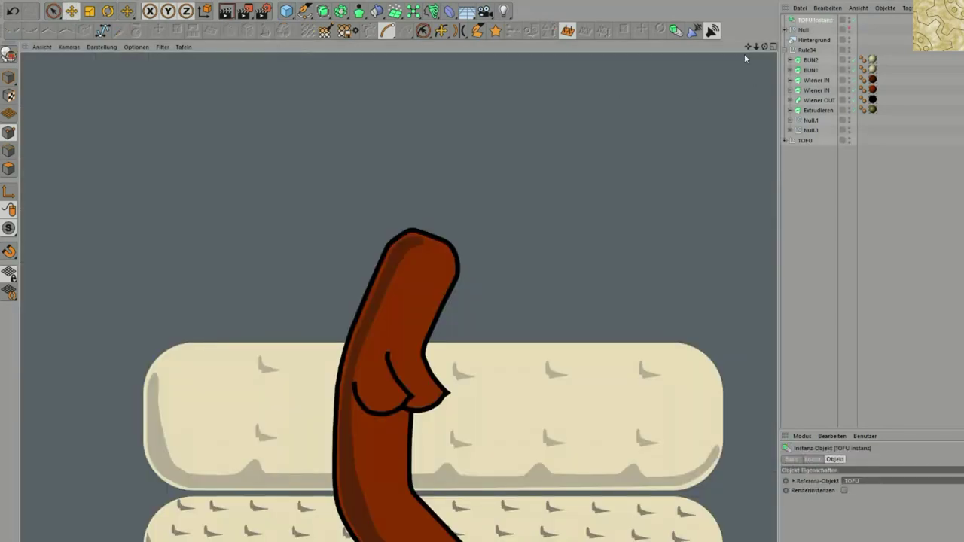
- Draw a closed, wavy Bézier outline with a rounded top over the right end of the lower bun
right_drag(746, 46, 795, 46)
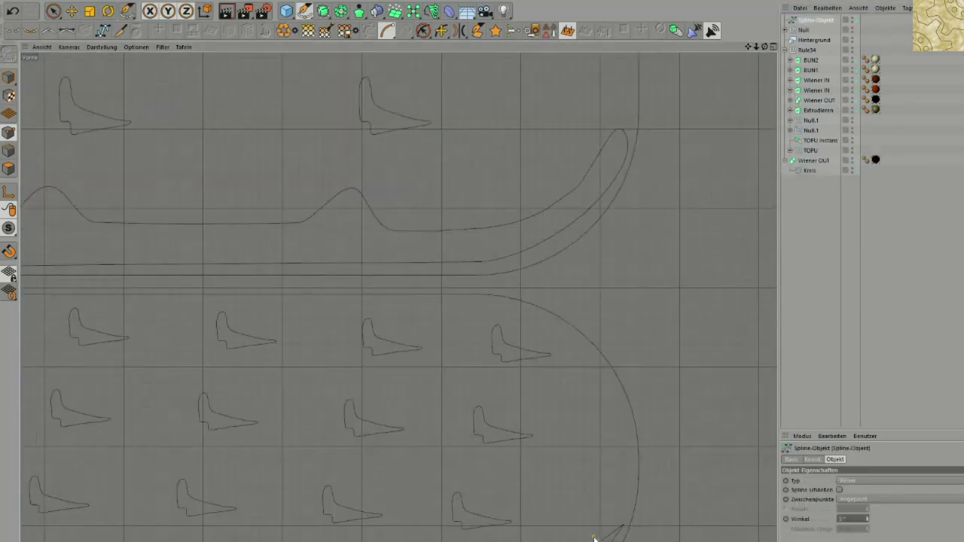
click(594, 539)
click(349, 540)
click(364, 513)
click(355, 477)
click(373, 430)
click(375, 389)
click(366, 351)
click(386, 310)
click(425, 282)
click(477, 274)
click(541, 287)
click(582, 305)
click(603, 337)
click(591, 364)
click(581, 381)
click(600, 401)
click(585, 430)
click(583, 462)
click(582, 494)
click(578, 514)
click(595, 529)
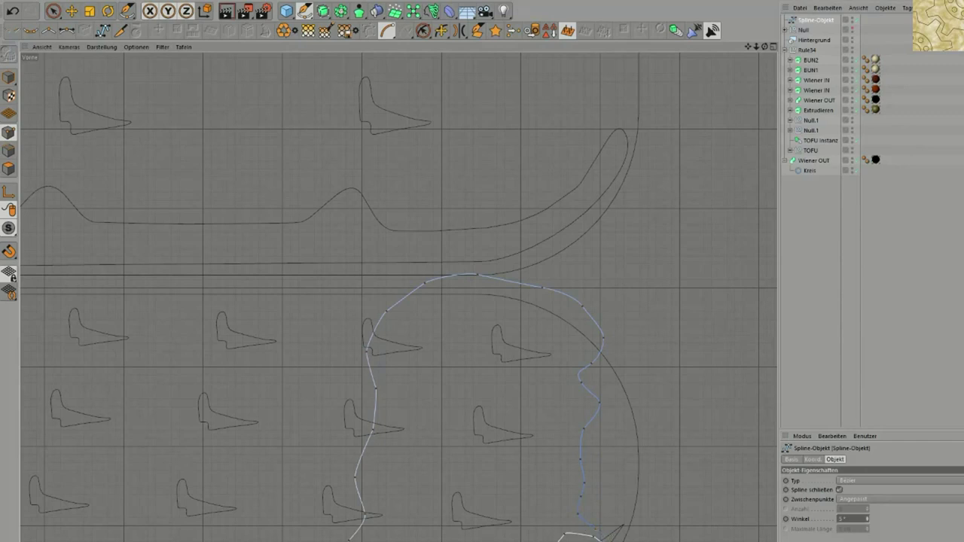
- Make the wavy spline the path of the separate Wiener OUT sweep and reduce the radius of its Kreis profile
click(825, 238)
click(809, 20)
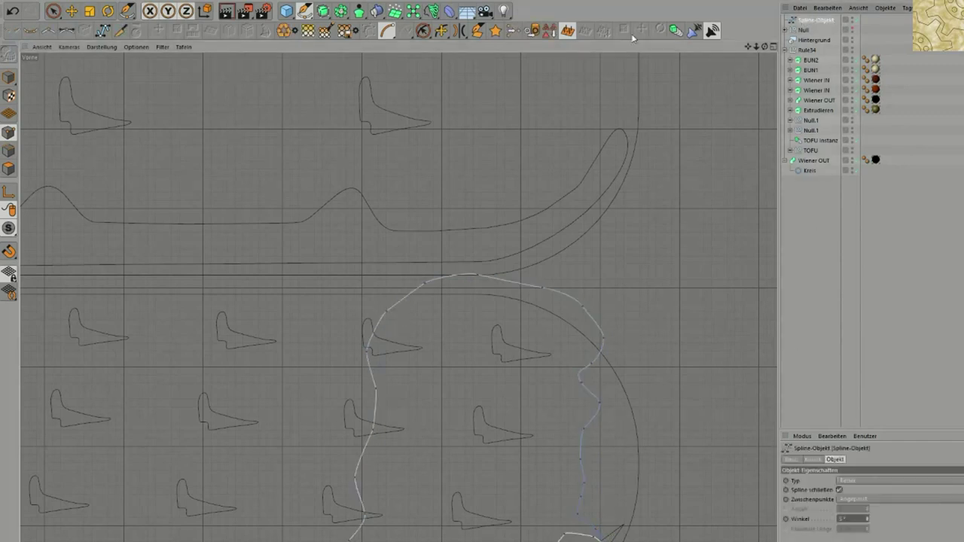
click(322, 10)
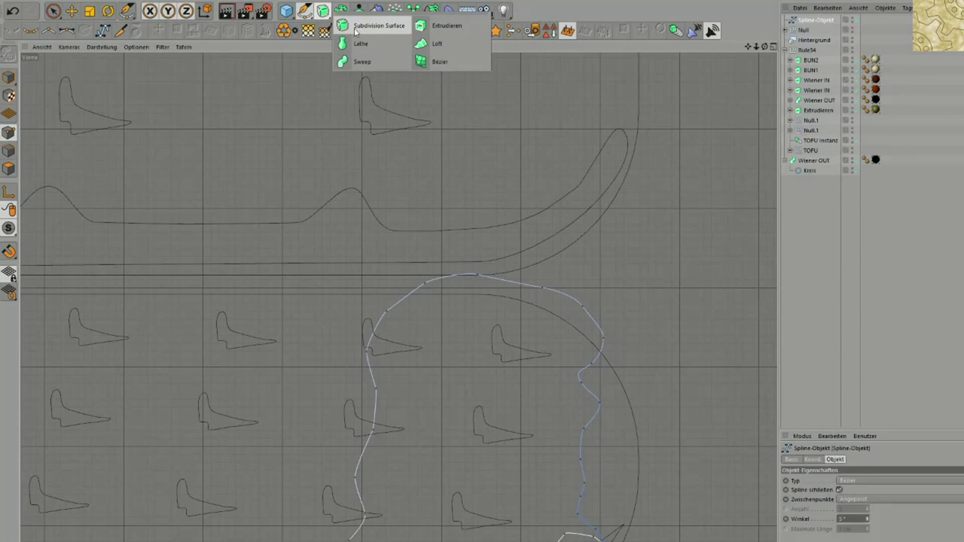
mouse_move(818, 23)
mouse_down()
mouse_move(804, 181)
mouse_move(804, 158)
mouse_up()
drag(858, 499, 753, 492)
text(1)
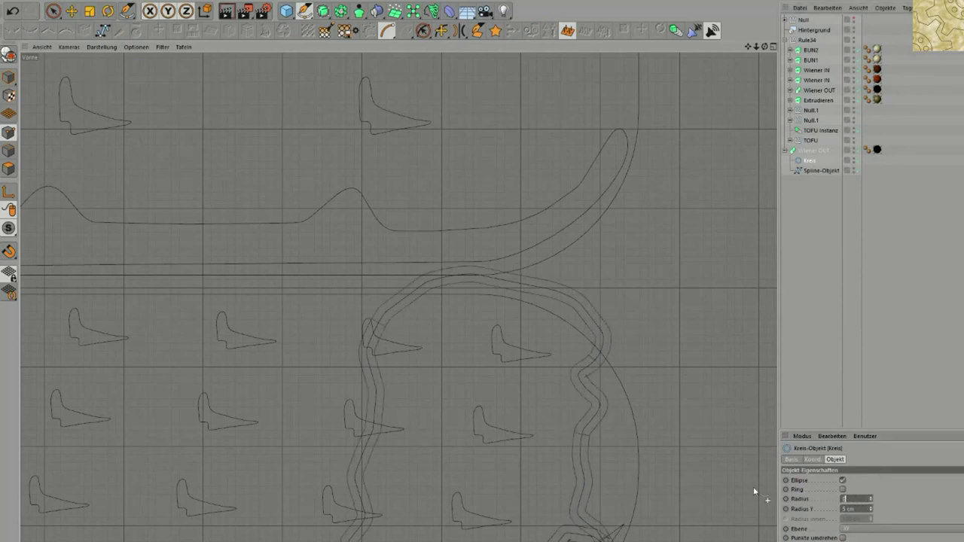
key(Return)
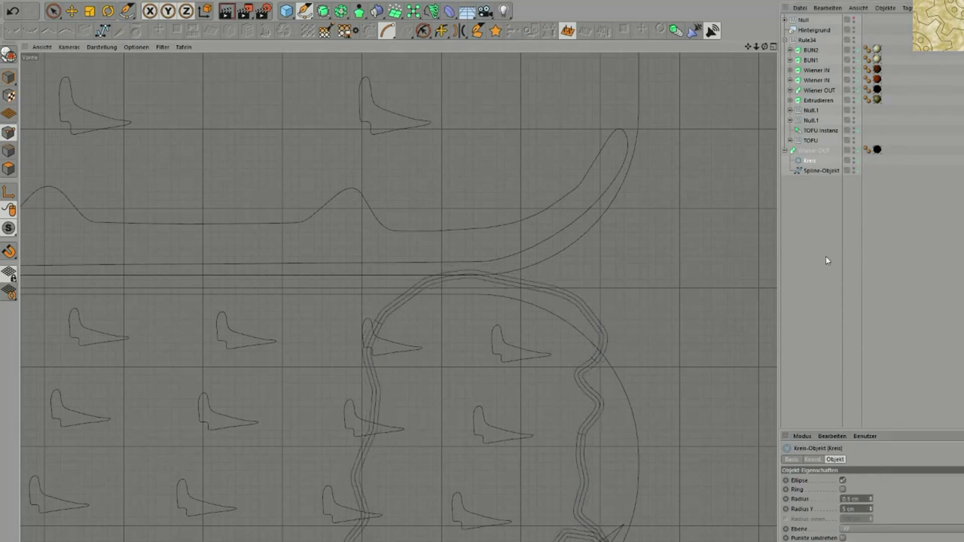
click(826, 260)
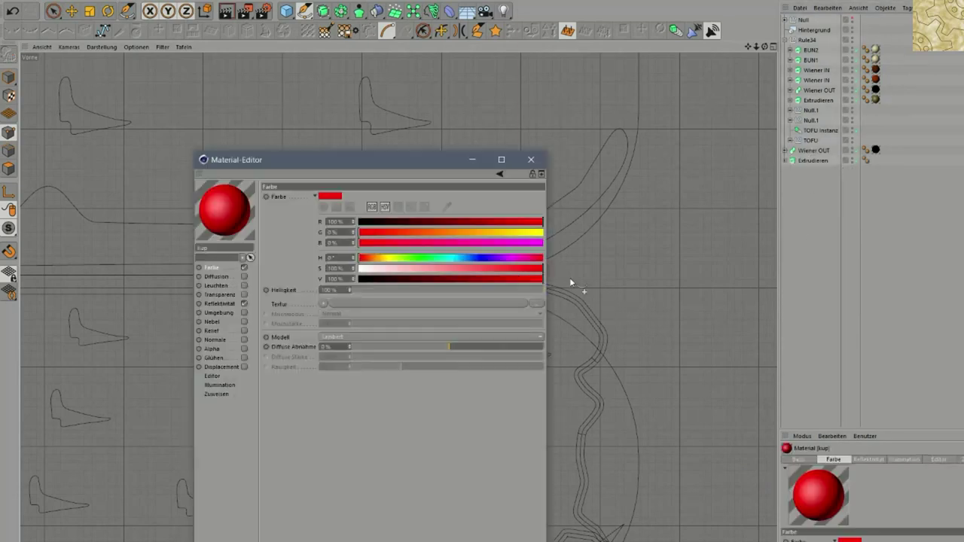
- Tune the hue and saturation of the red kup material for the new Extrudieren object
drag(535, 269, 491, 273)
click(510, 271)
click(365, 262)
drag(365, 261, 360, 261)
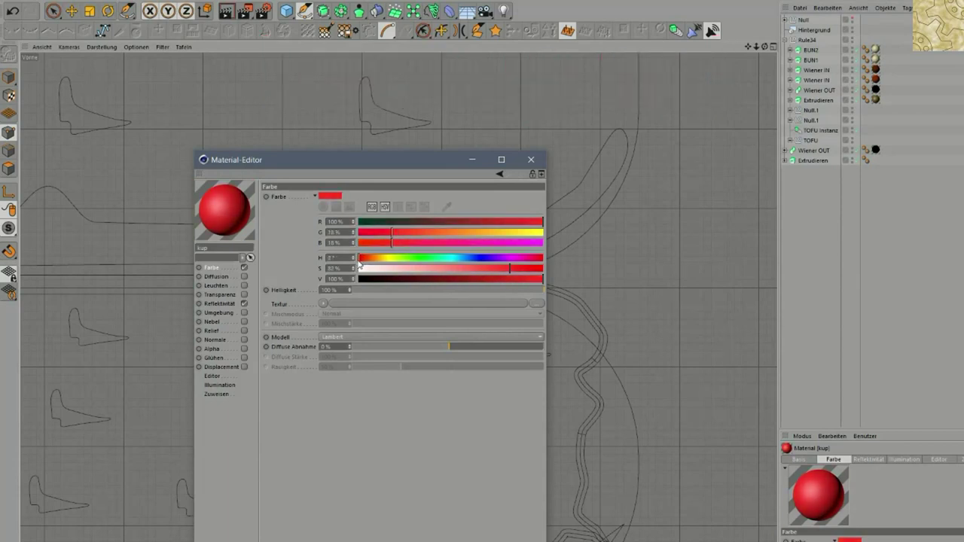
drag(510, 269, 537, 280)
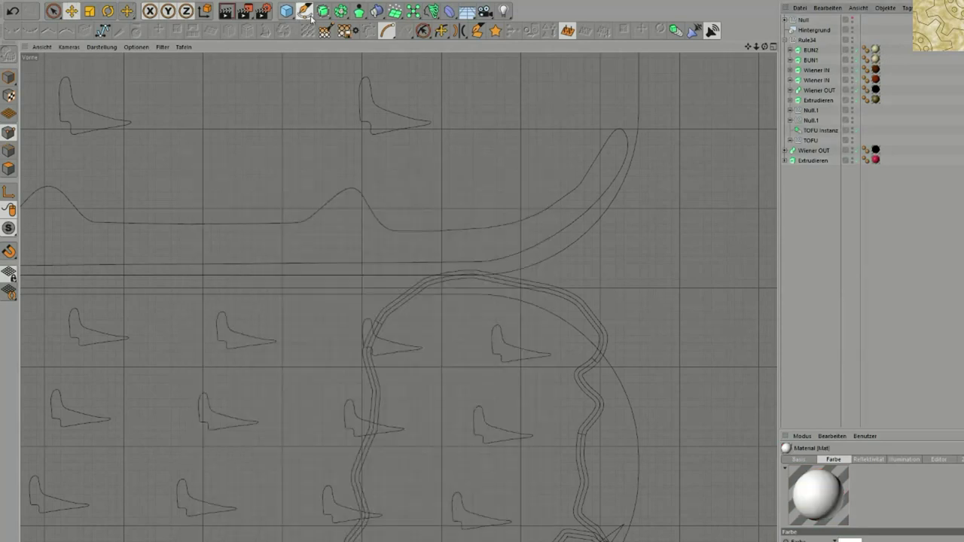
- Draw closed Bézier outlines for narrow curved reflections, stacked one below another inside the red wavy shape
click(305, 12)
click(392, 331)
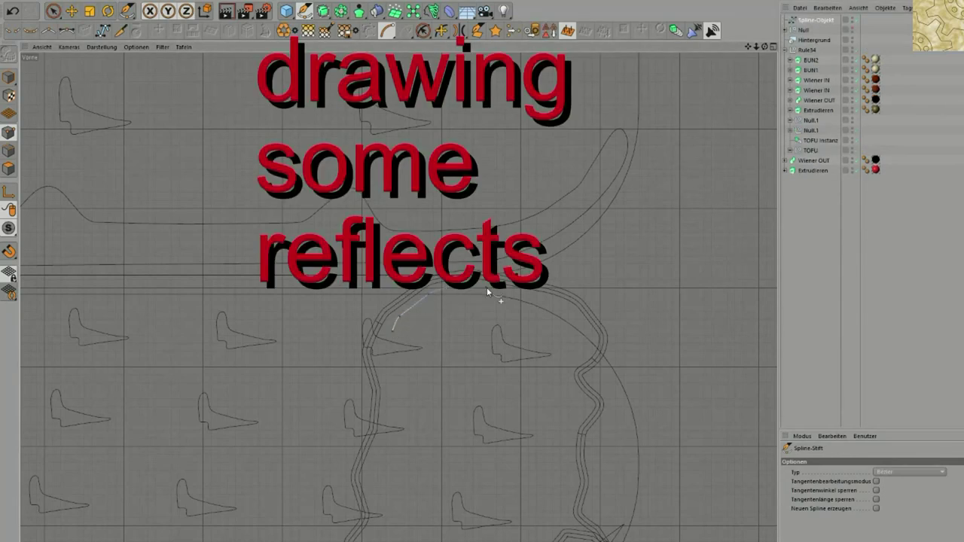
click(522, 296)
click(542, 300)
drag(532, 305, 525, 305)
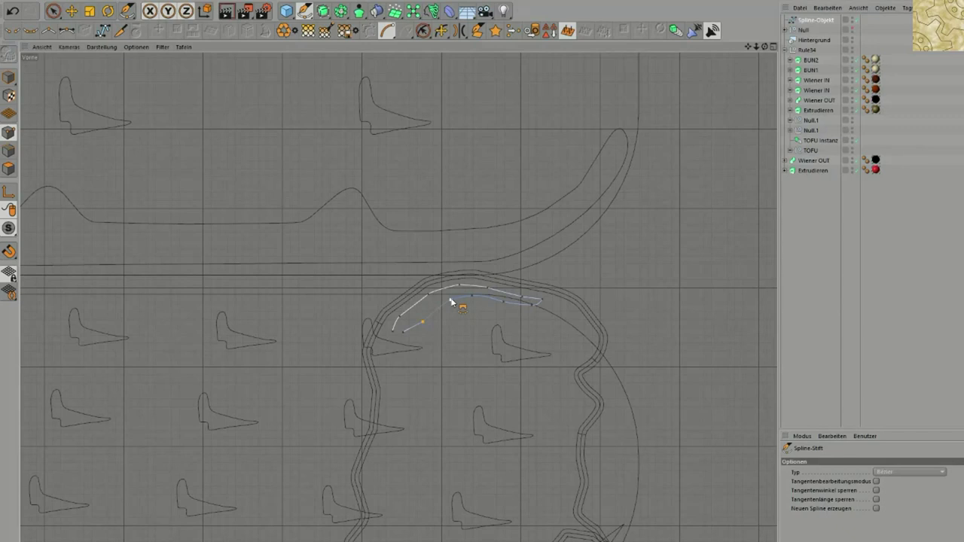
click(401, 331)
click(395, 369)
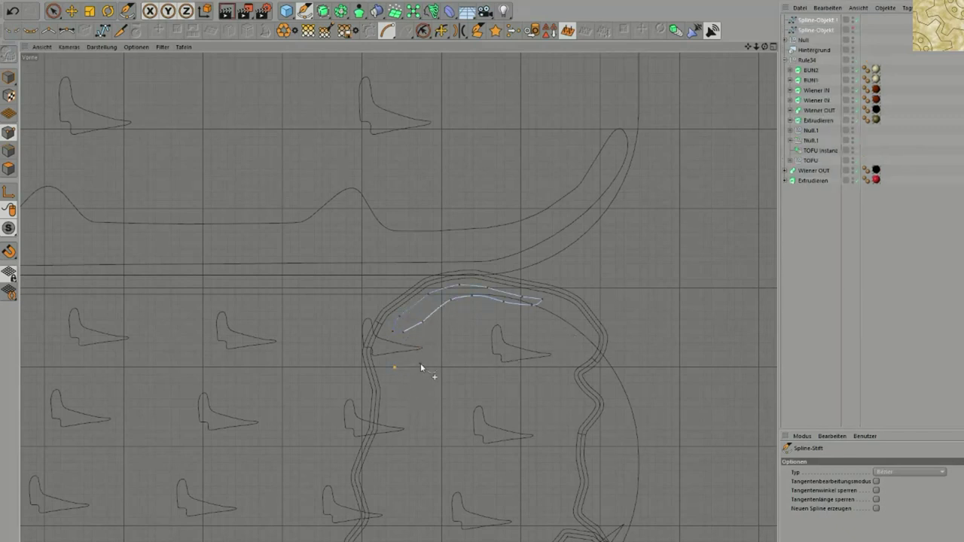
click(448, 353)
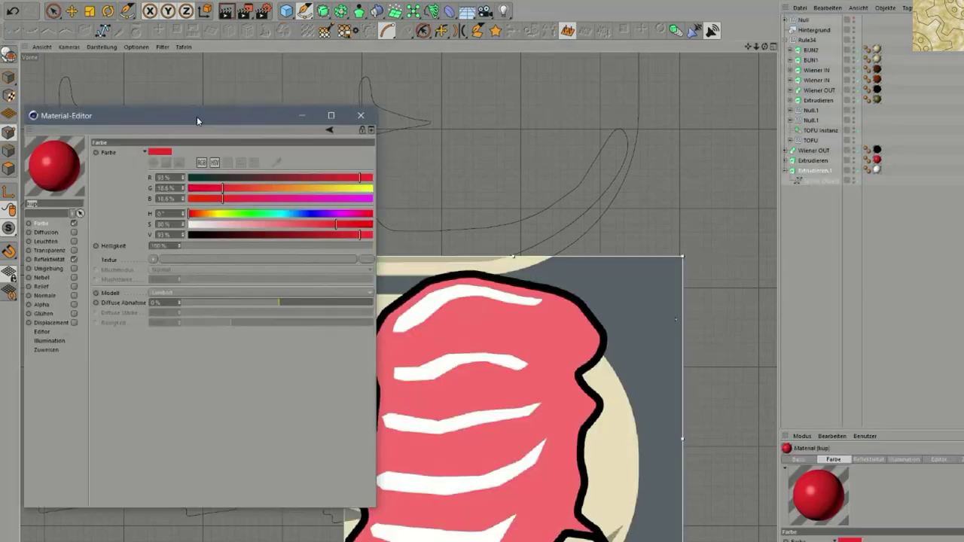
- Reduce the saturation of the red kup material and turn off reflectance for all materials
drag(197, 116, 206, 89)
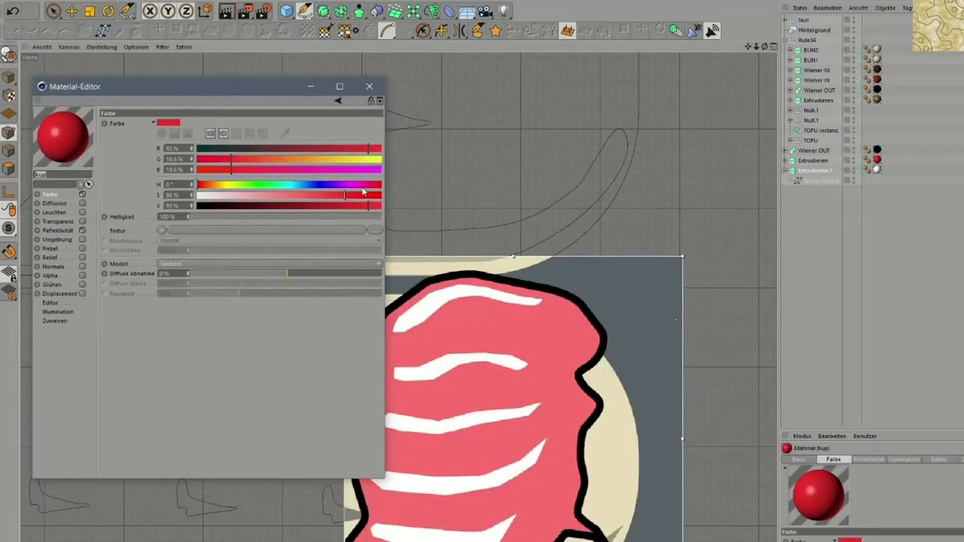
click(82, 230)
mouse_move(342, 193)
mouse_down()
mouse_move(319, 193)
mouse_move(333, 191)
mouse_up()
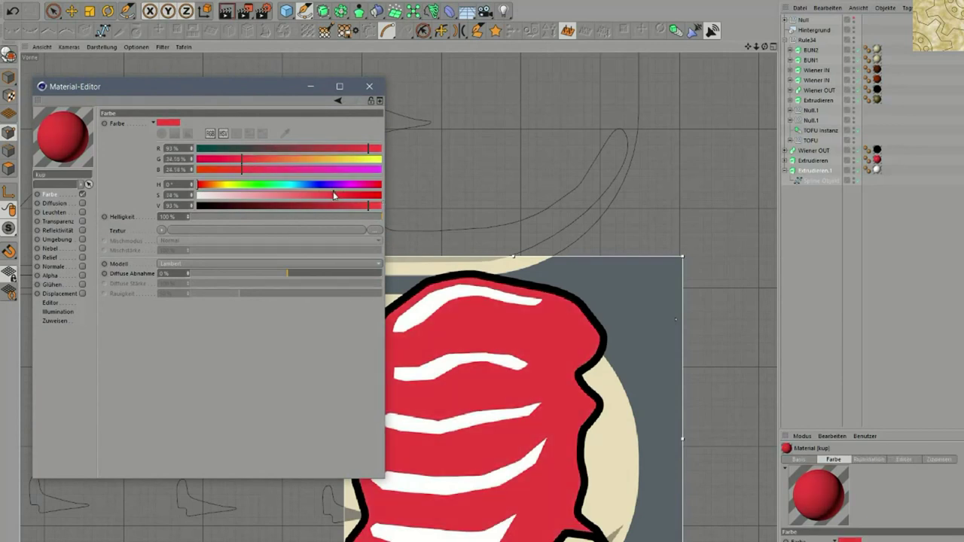
key(ctrl+a)
click(83, 231)
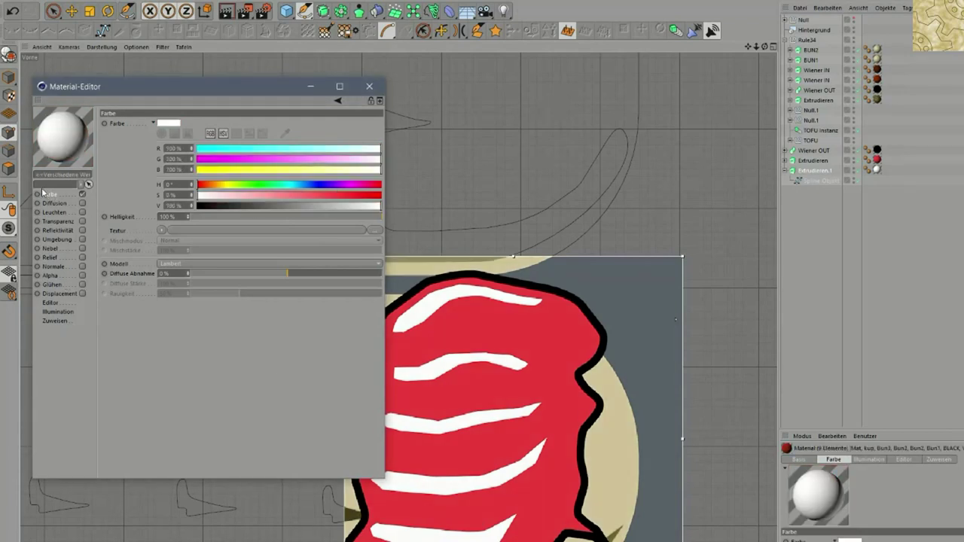
- Raise the saturation and brightness of the kup material to get a vivid red
click(105, 540)
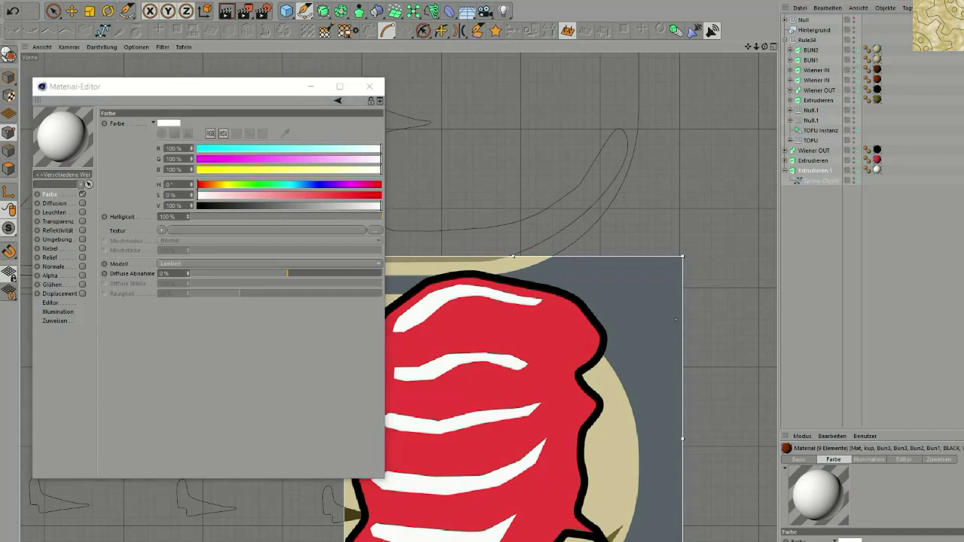
click(106, 541)
click(98, 541)
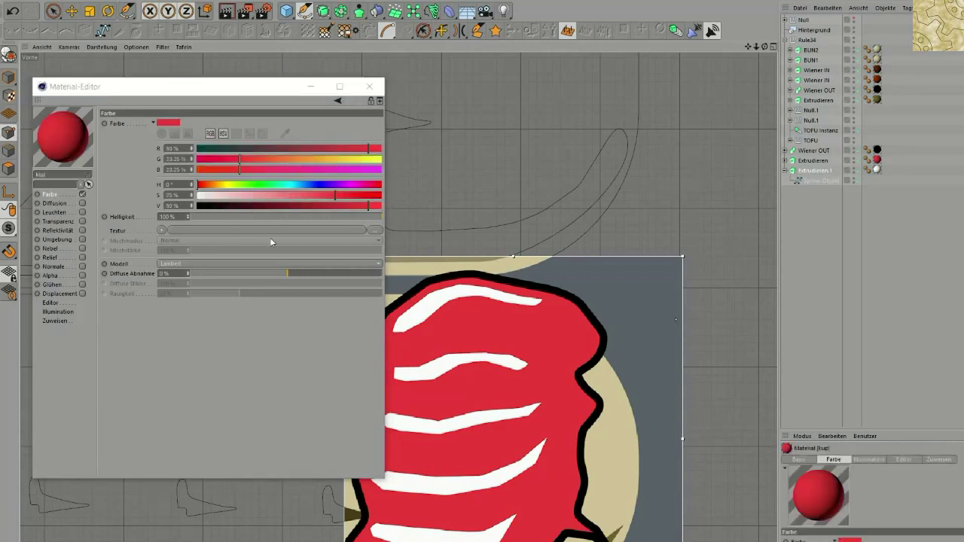
mouse_move(369, 205)
mouse_down()
mouse_move(357, 196)
mouse_move(369, 196)
mouse_up()
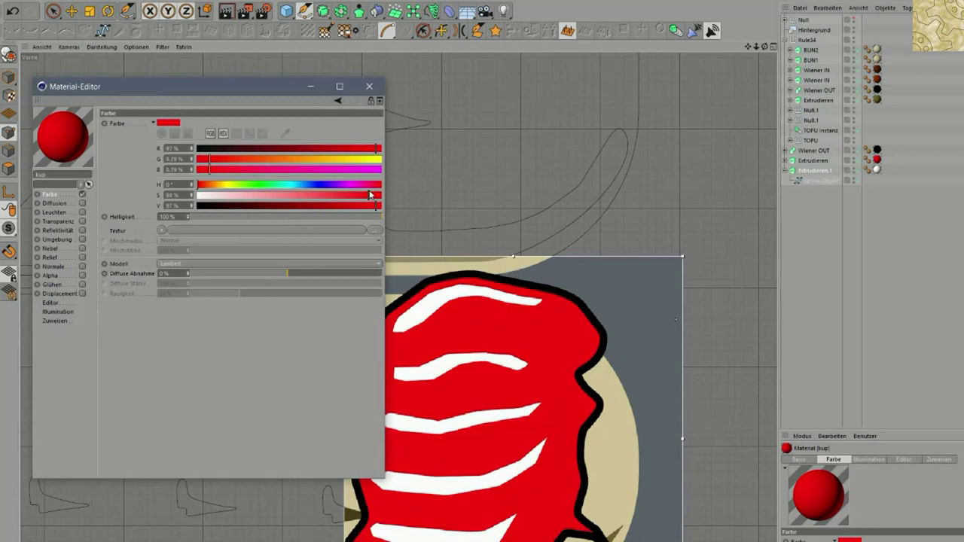
drag(367, 195, 374, 208)
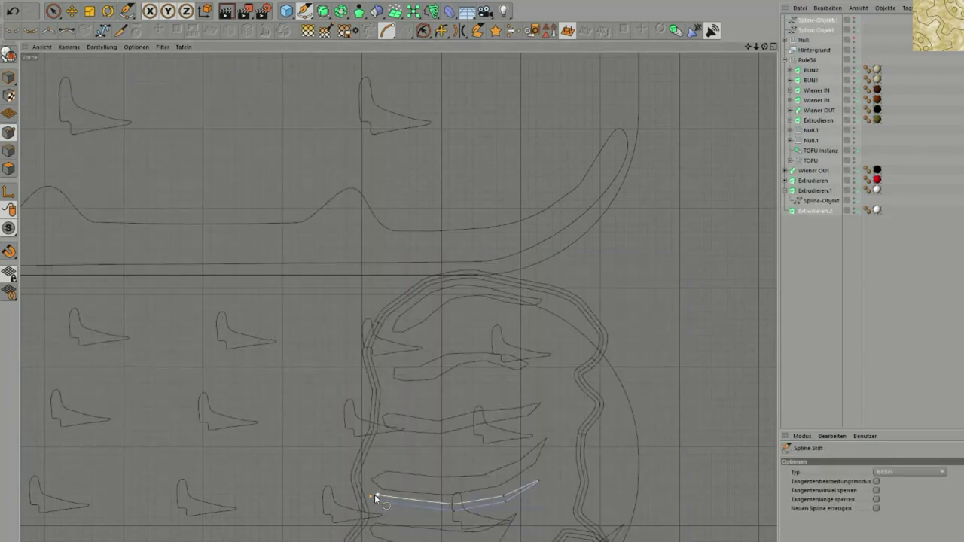
- Draw closed, thin Bézier shadow outlines beneath the white reflections on the red shape and render the view
drag(490, 488, 537, 480)
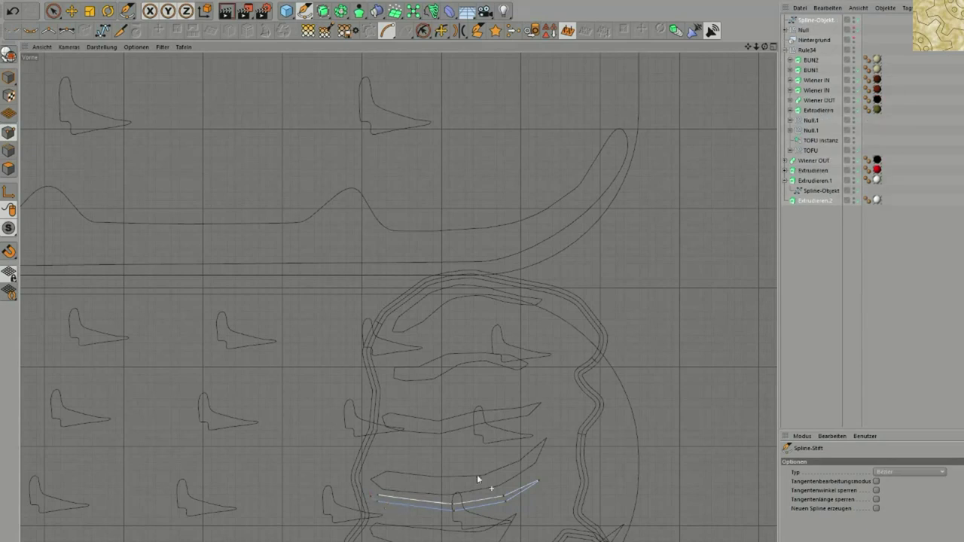
drag(479, 434, 409, 450)
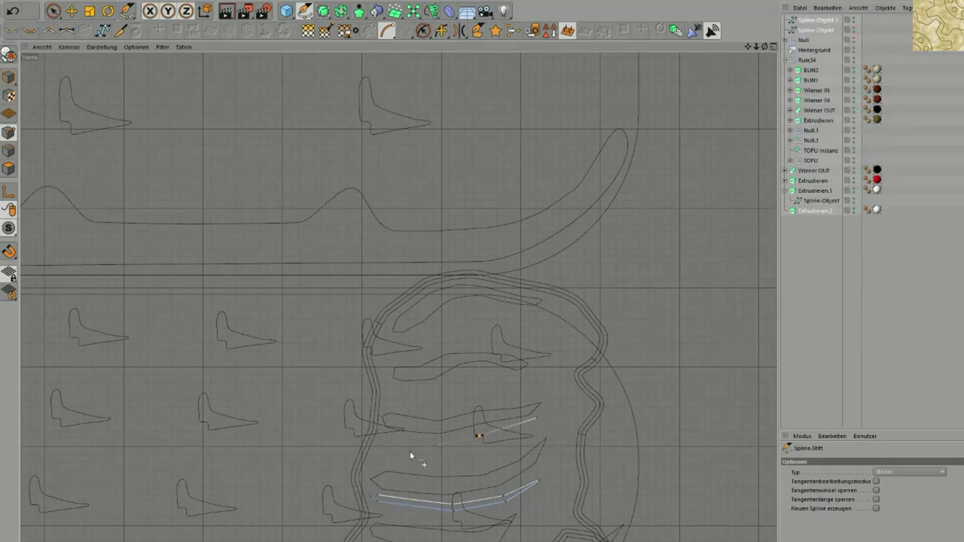
click(381, 435)
click(534, 424)
click(537, 419)
click(518, 378)
click(478, 373)
click(438, 382)
click(400, 390)
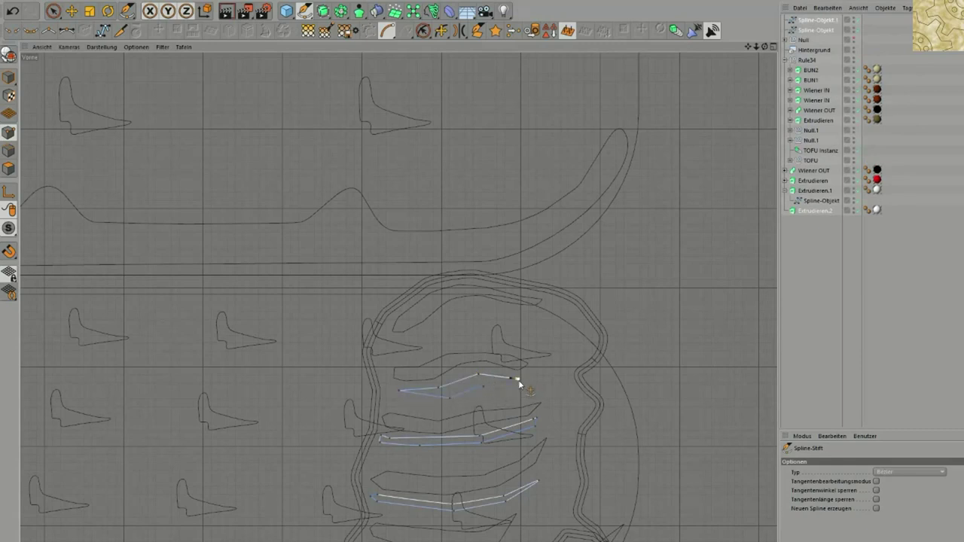
click(226, 11)
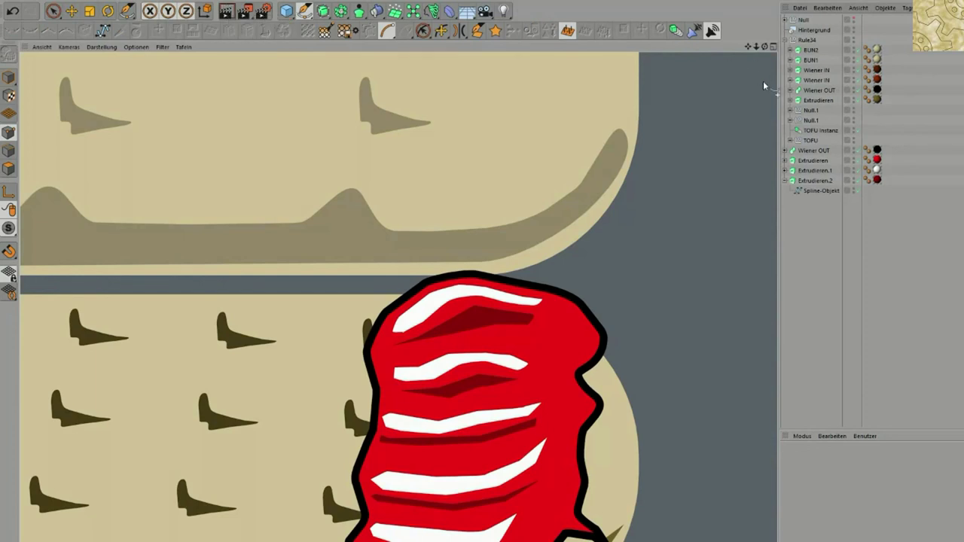
- Draw a closed, jagged seven-point spline above the upper bun, beside the sausage's upper end
right_drag(748, 47, 678, 47)
scroll(399, 392, down, 2)
scroll(398, 392, up, 9)
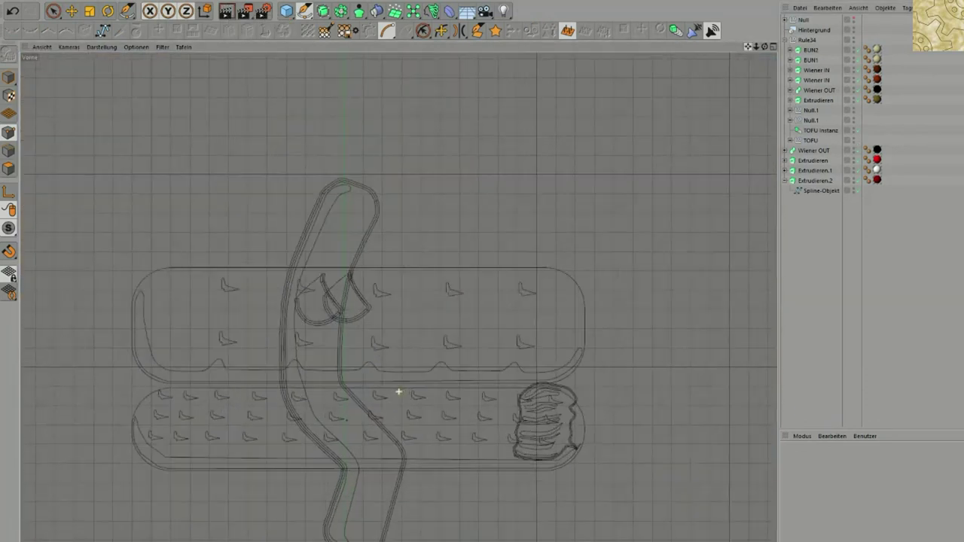
scroll(399, 392, up, 4)
scroll(399, 391, down, 2)
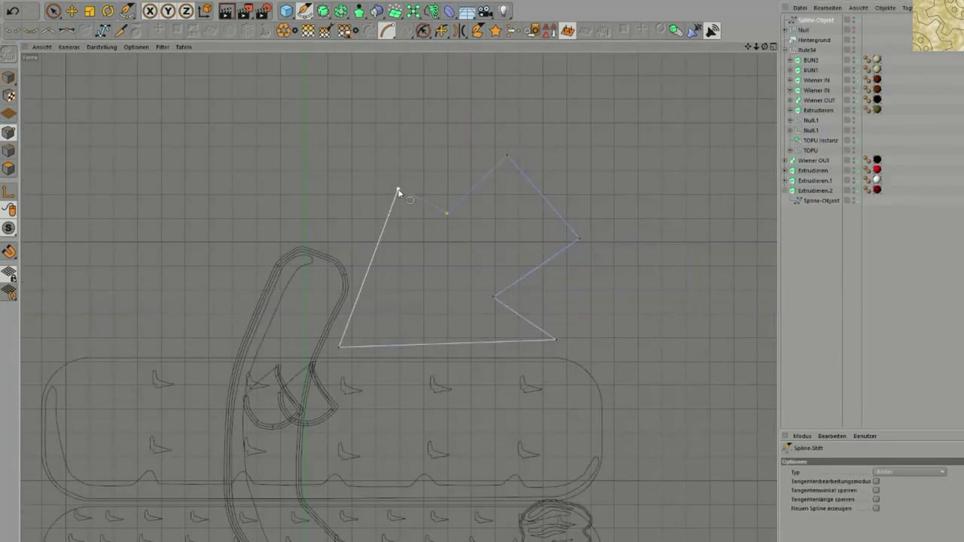
click(399, 192)
drag(748, 46, 694, 85)
scroll(399, 392, down, 3)
right_click(577, 123)
click(883, 266)
click(819, 30)
key(Delete)
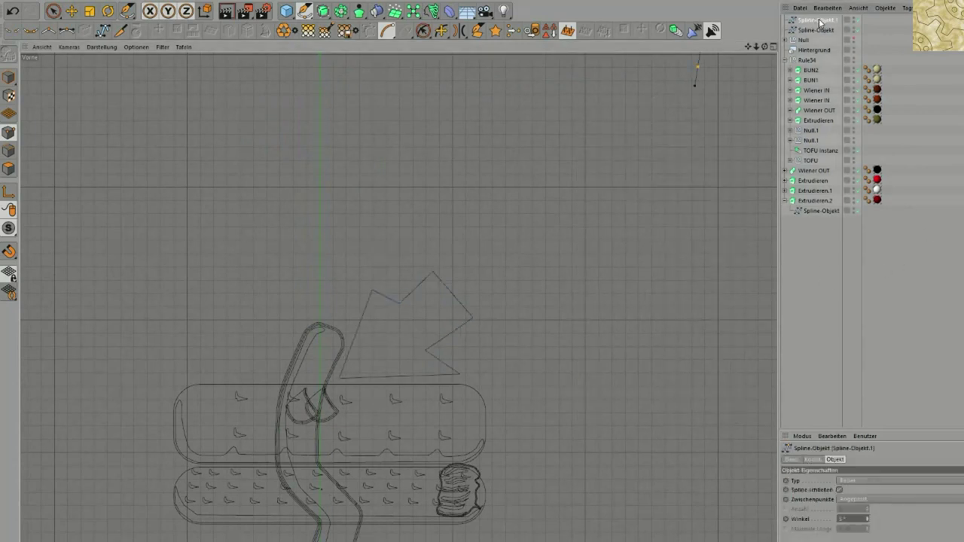
- Add a text spline reading "not real meat just tofu!" above the hot dog
drag(340, 13, 274, 43)
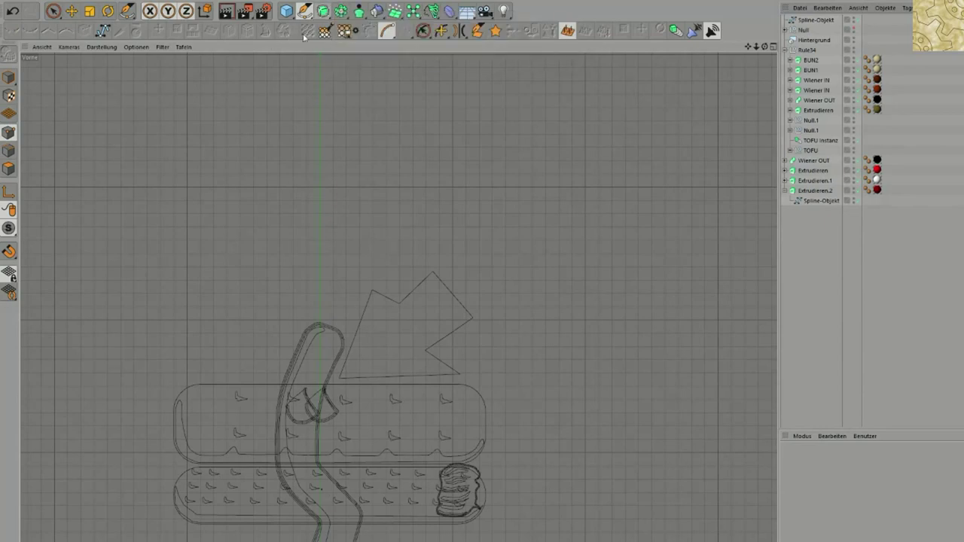
click(305, 11)
click(522, 43)
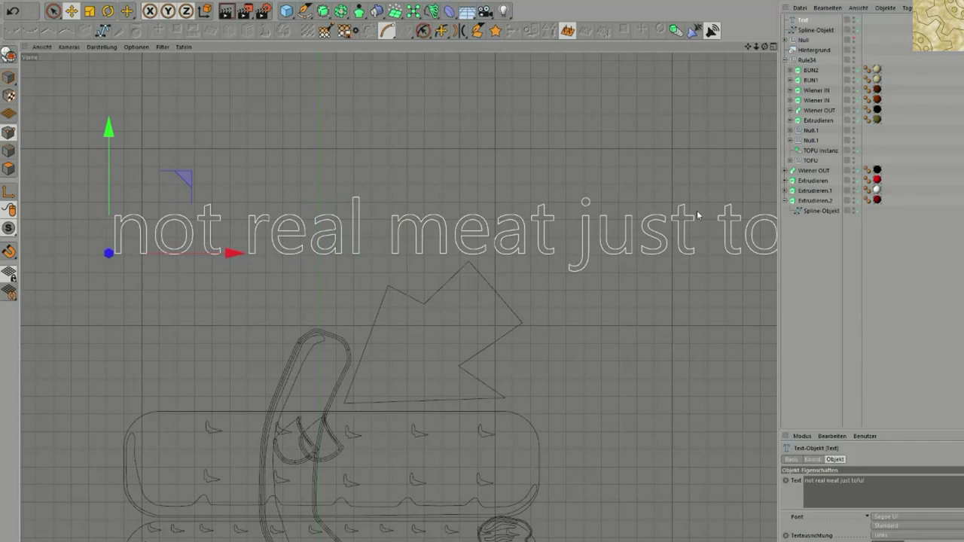
- Move the jagged spline's tip nearest the sausage slightly and pull its two notch points inward
click(806, 30)
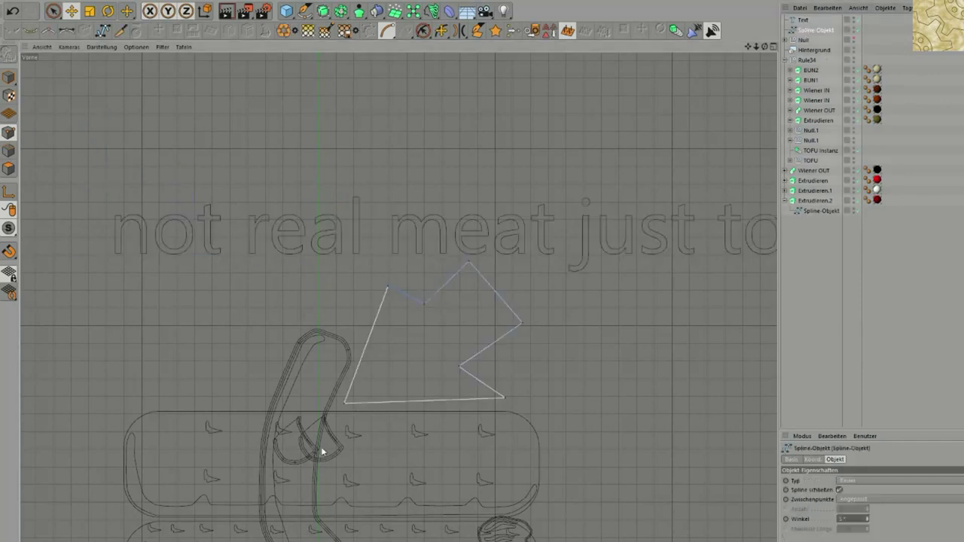
click(344, 403)
mouse_move(416, 332)
mouse_down()
mouse_move(413, 349)
mouse_move(424, 350)
mouse_move(397, 368)
mouse_move(432, 326)
mouse_move(424, 339)
mouse_move(421, 330)
mouse_up()
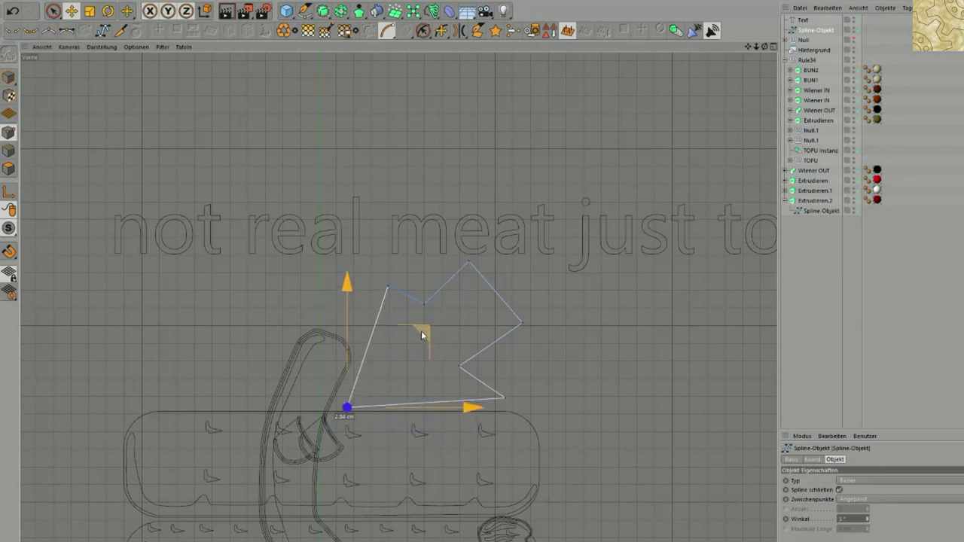
click(459, 366)
drag(572, 388, 555, 365)
mouse_move(421, 305)
mouse_down()
mouse_move(427, 321)
mouse_move(429, 308)
mouse_up()
click(424, 304)
drag(395, 338, 405, 359)
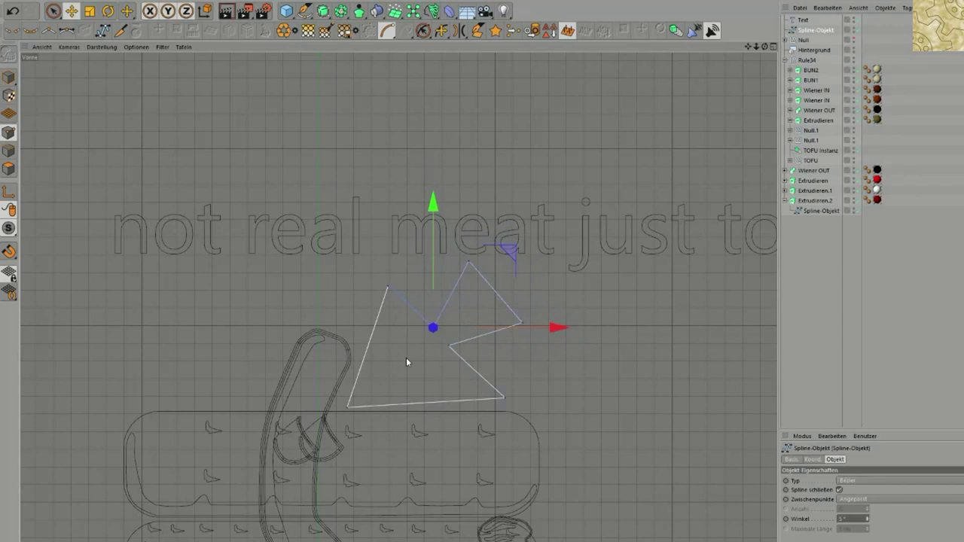
- Move the jagged spline's outer points inward to form a slim arrow pointing at the sausage
drag(522, 324, 479, 283)
click(471, 268)
click(389, 296)
drag(389, 301, 425, 314)
drag(506, 398, 521, 344)
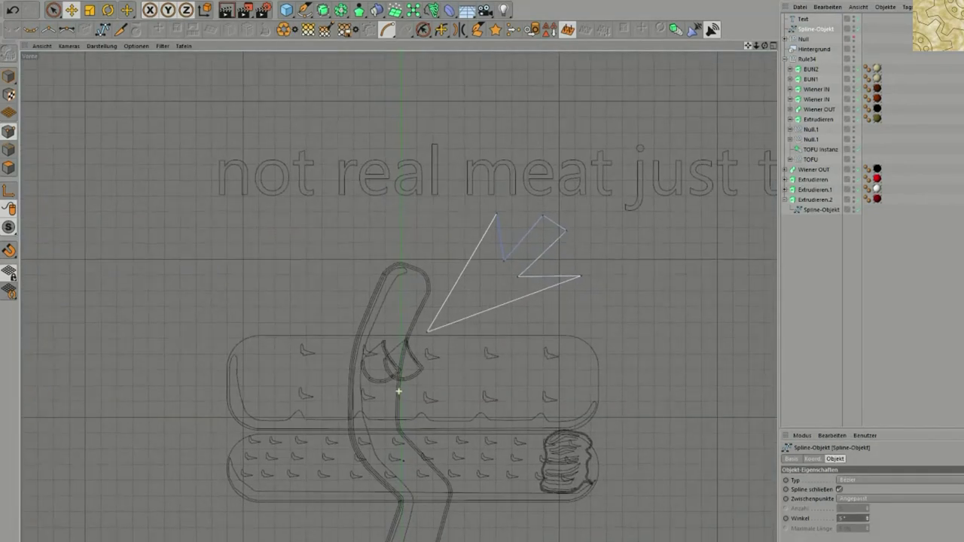
- Position the second text spline, reading "cucumber", above the sausage and the upper bun
scroll(399, 391, up, 5)
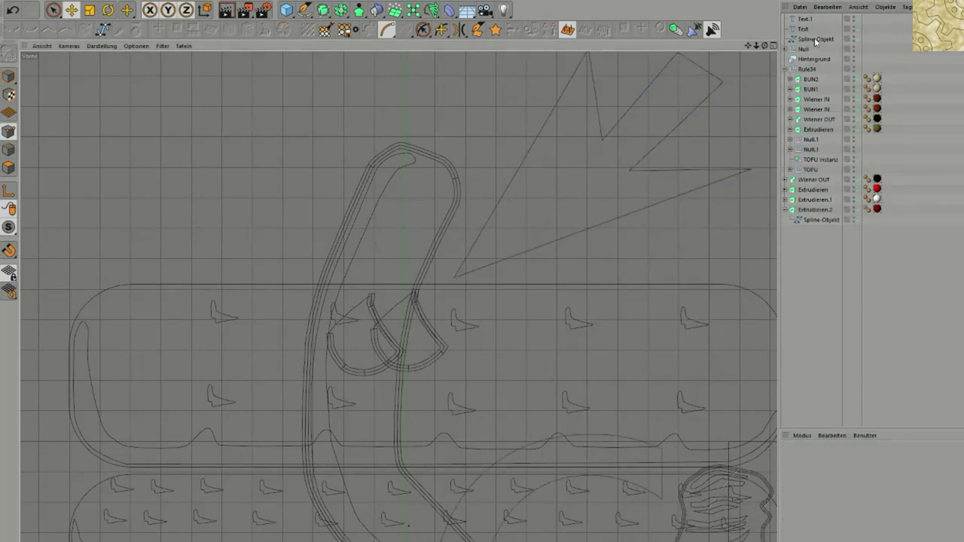
click(805, 18)
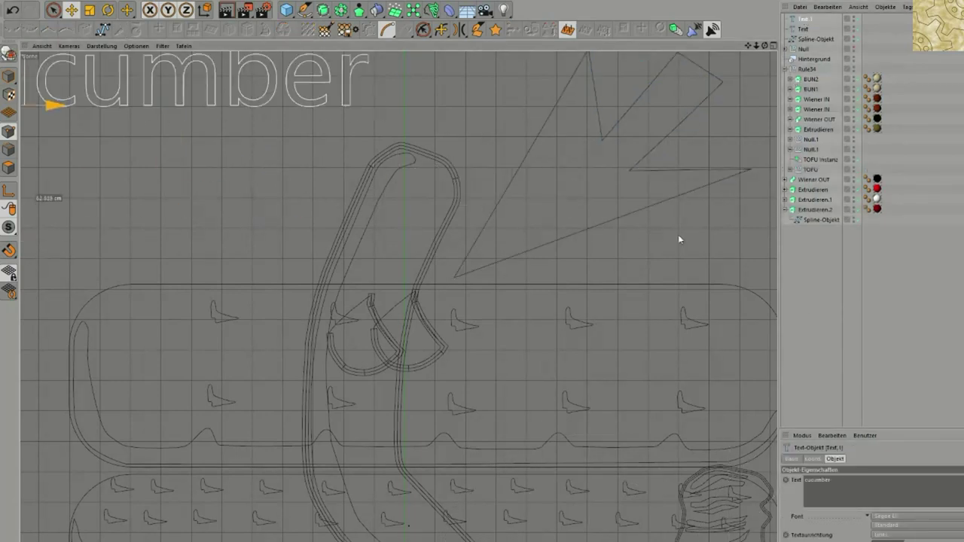
drag(679, 237, 802, 268)
mouse_move(618, 437)
mouse_down()
mouse_move(599, 424)
mouse_move(612, 423)
mouse_up()
- Trace a closed cucumber slice outline with a Bézier spline over the circle guide below the "cucumber" text
click(812, 261)
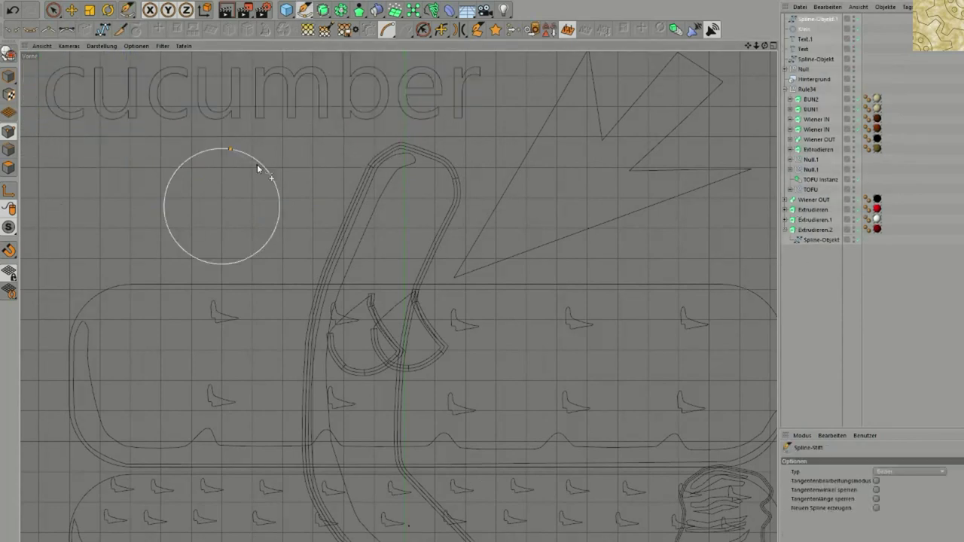
click(259, 161)
click(68, 31)
click(50, 31)
click(65, 31)
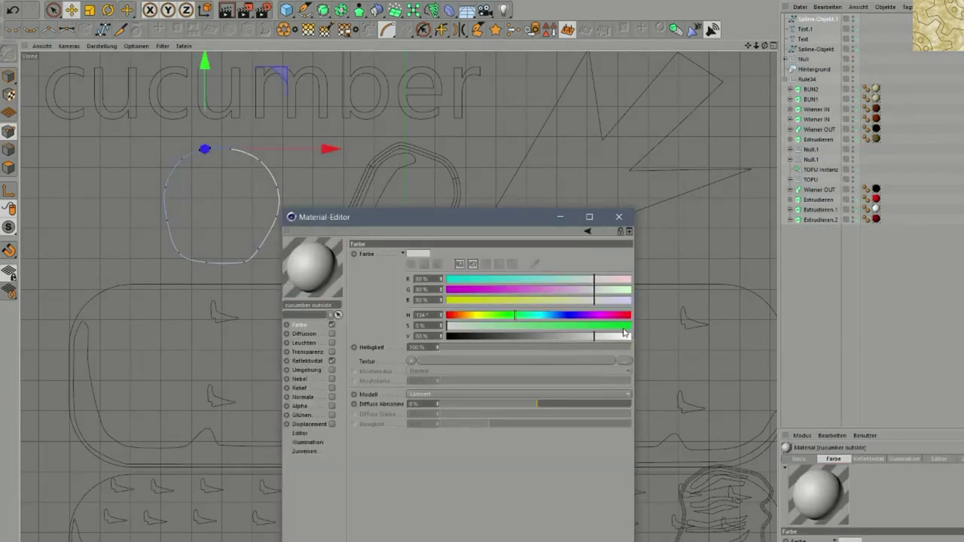
- Colour the cucumber outside material green with hue 121°, saturation 100% and value 72%, and turn off its reflectance
mouse_move(624, 336)
mouse_down()
mouse_move(543, 337)
mouse_move(632, 327)
mouse_up()
click(332, 361)
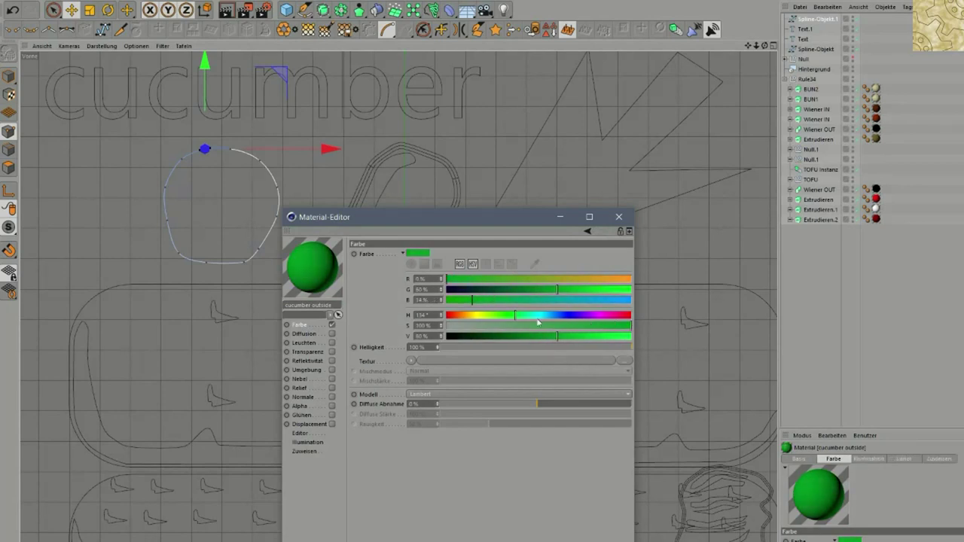
drag(519, 320, 509, 320)
drag(571, 336, 585, 336)
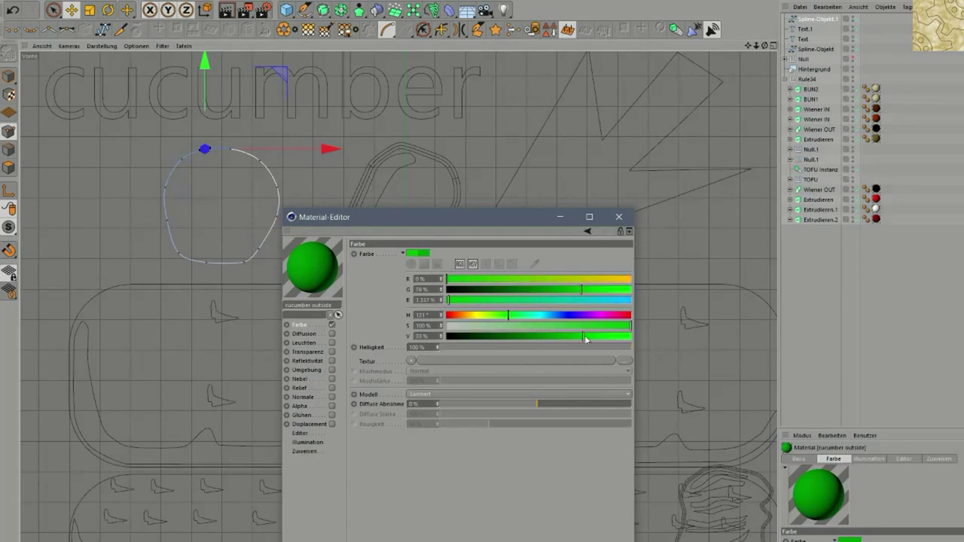
click(618, 216)
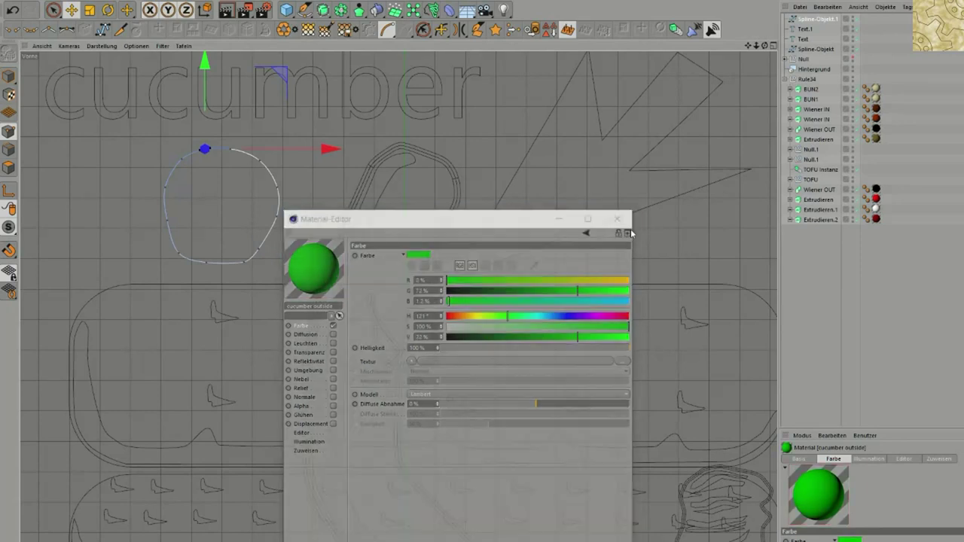
- Duplicate the Wiener OUT sweep and replace the copy's path with the cucumber outline spline
drag(819, 21, 818, 262)
ctrl+drag(818, 181, 809, 247)
click(786, 229)
click(819, 251)
key(Delete)
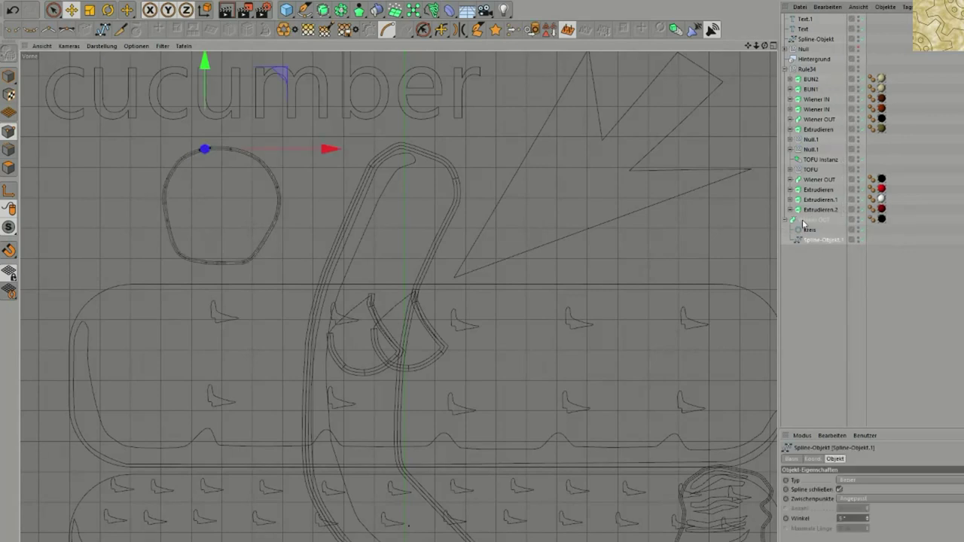
- Render the front view and give the cucumber in object's Mat.1 material an off-white tint
click(227, 11)
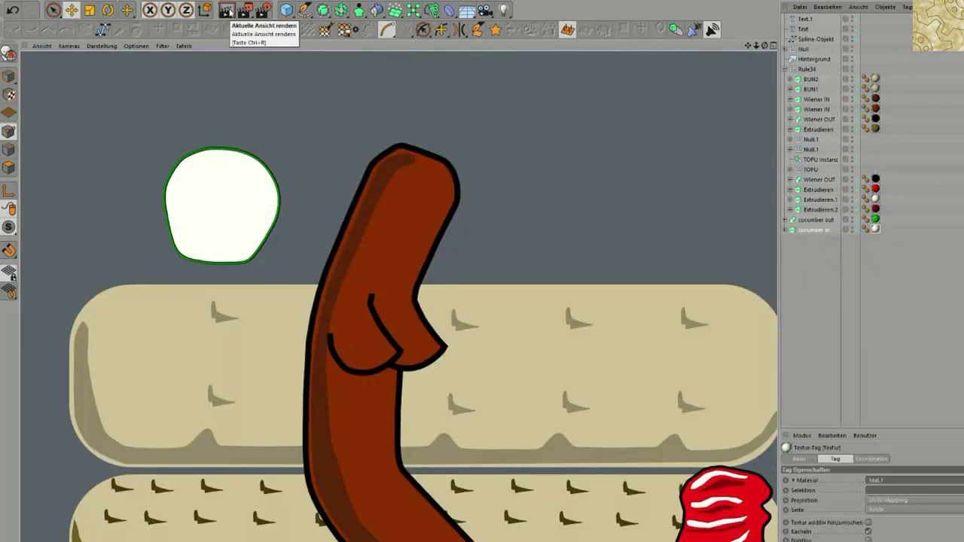
click(813, 230)
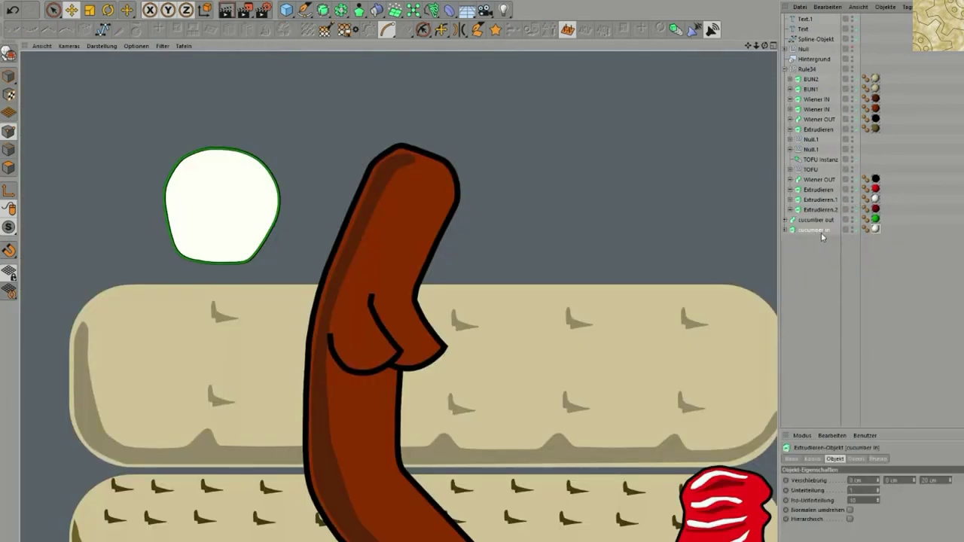
double_click(875, 229)
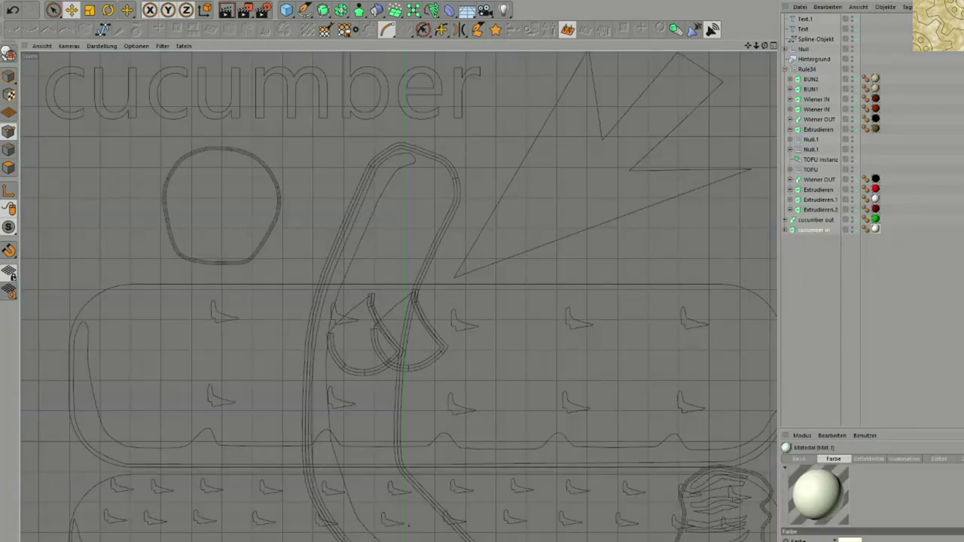
- Set the cucumber in material's colour to a light green with hue 102°, saturation 27% and value 100%
drag(395, 279, 518, 232)
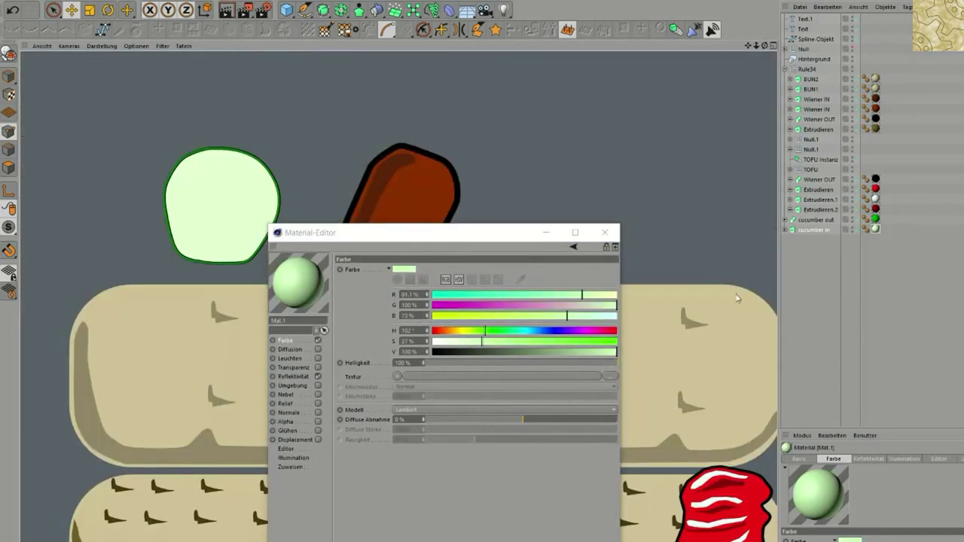
click(605, 233)
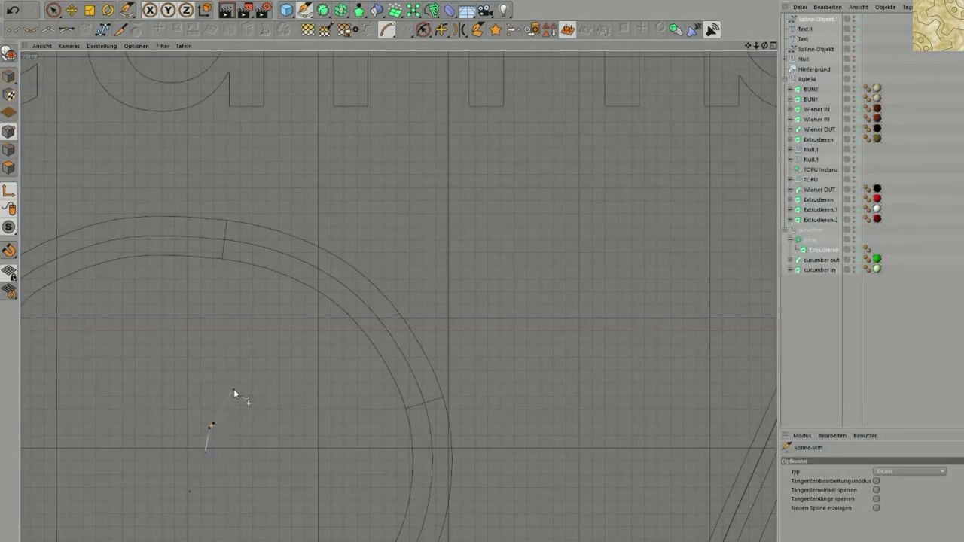
- Draw a small seed-shaped Bézier spline inside the upper part of the cucumber slice
click(238, 389)
click(208, 451)
click(67, 31)
click(204, 453)
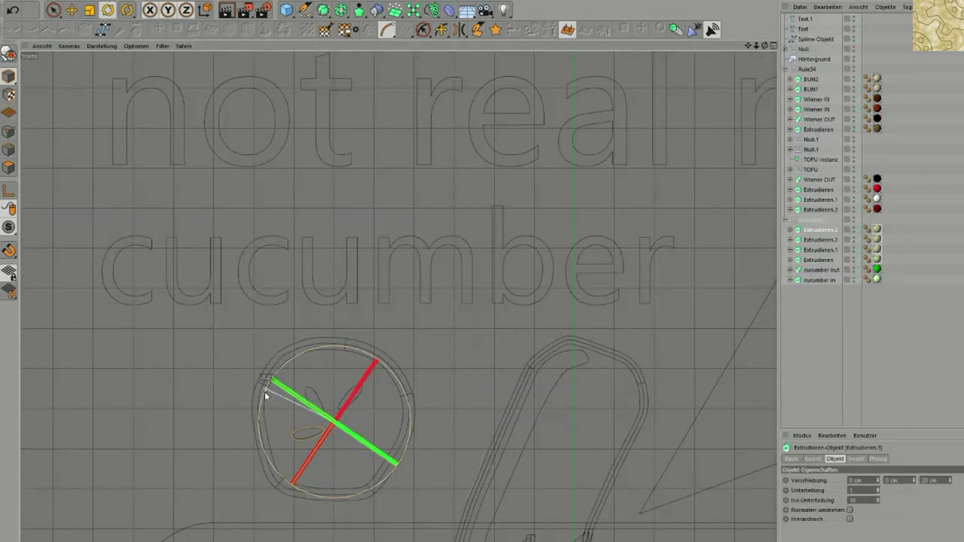
- Rotate the fourth seed extrusion about the slice's centre, add a rotated fifth copy to complete the ring, and render the view
drag(264, 391, 331, 490)
ctrl+drag(806, 231, 809, 224)
drag(266, 389, 290, 449)
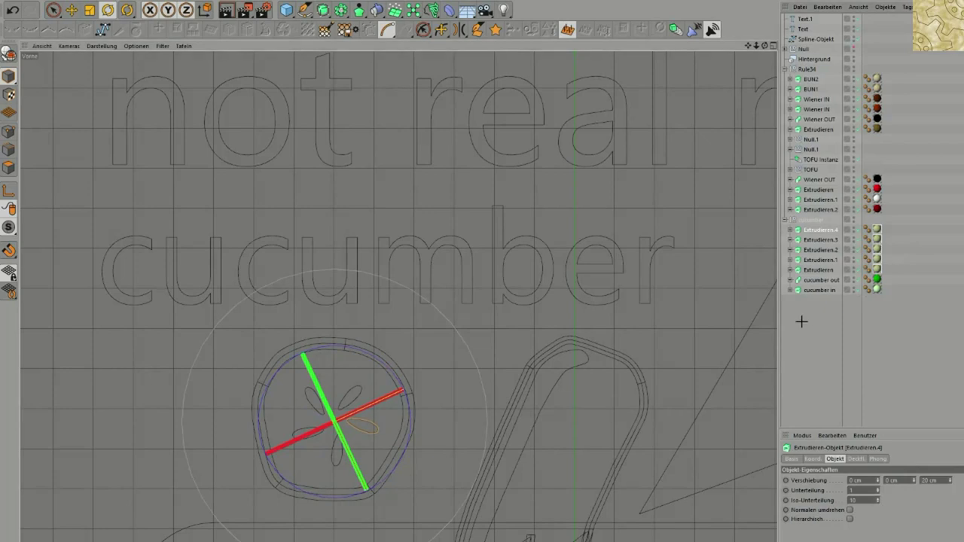
click(802, 322)
click(803, 221)
click(785, 220)
click(226, 10)
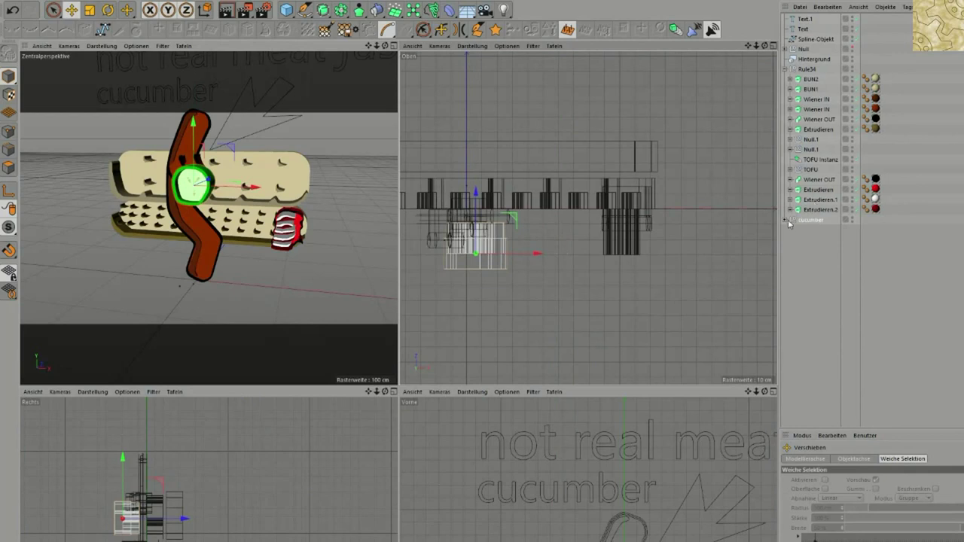
- Move all five seed extrusions together towards the front of the cucumber slice in the top view
click(786, 220)
click(822, 232)
shift+click(823, 272)
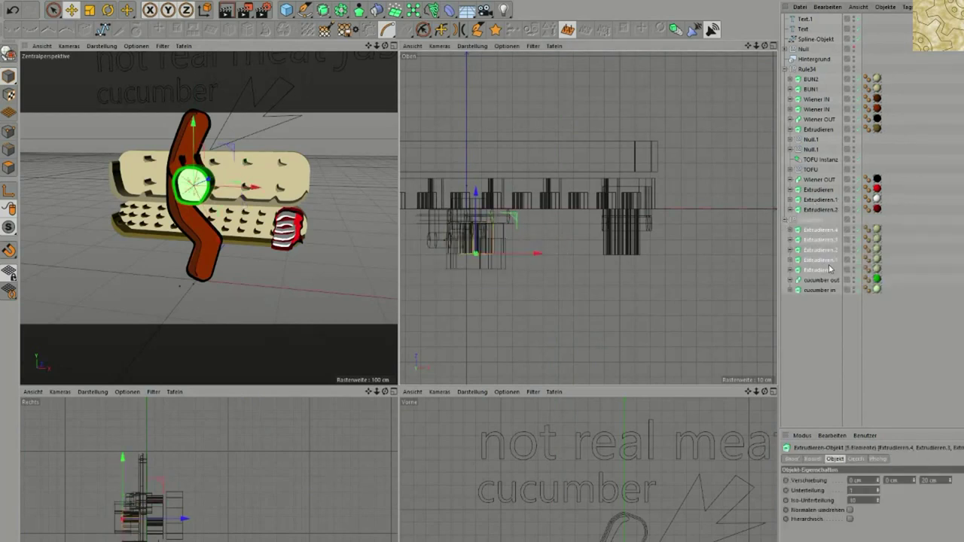
drag(482, 201, 475, 207)
click(785, 220)
- Duplicate the cucumber group and place the copy down and to the left of the original, over the lower bun
click(803, 221)
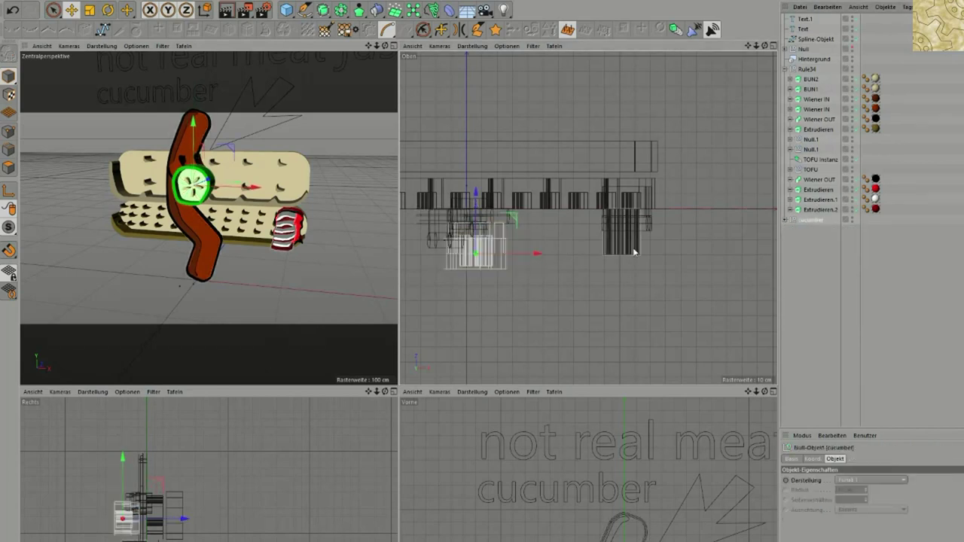
ctrl+drag(722, 480, 690, 501)
drag(211, 160, 195, 177)
drag(450, 217, 449, 217)
- Paste two more cucumber copies and arrange them overlapping at the lower bun's left end, each further forward in depth
key(ctrl+v)
drag(663, 265, 685, 369)
drag(598, 462, 595, 474)
drag(747, 48, 885, 20)
drag(505, 250, 501, 189)
drag(629, 541, 609, 541)
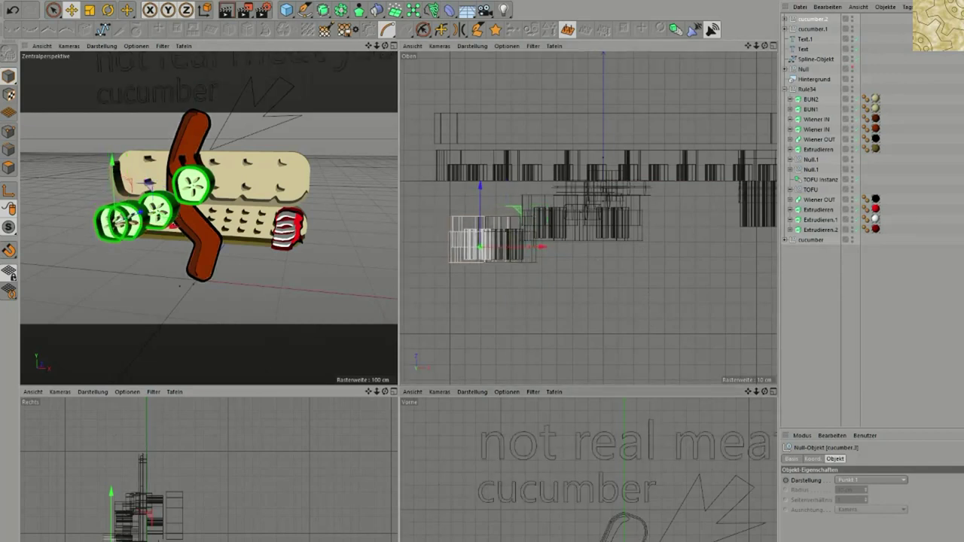
key(ctrl+v)
drag(482, 185, 476, 205)
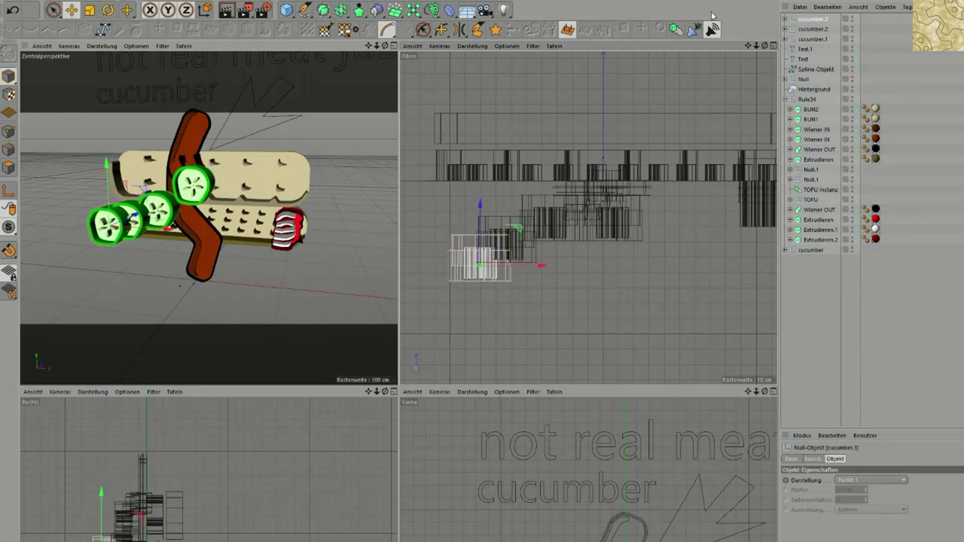
- Duplicate the cucumber slice again and place the copy between the sausage and the red wavy shape
drag(748, 45, 650, 34)
ctrl+drag(147, 188, 283, 167)
drag(643, 311, 650, 256)
drag(253, 136, 254, 144)
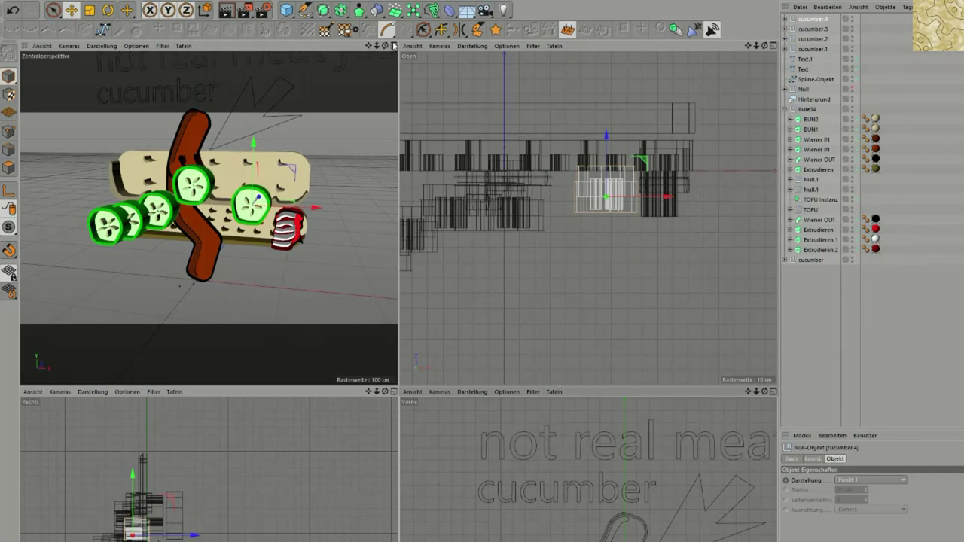
- Enlarge the front view and render it to check the arrangement of the cucumber slices
click(773, 391)
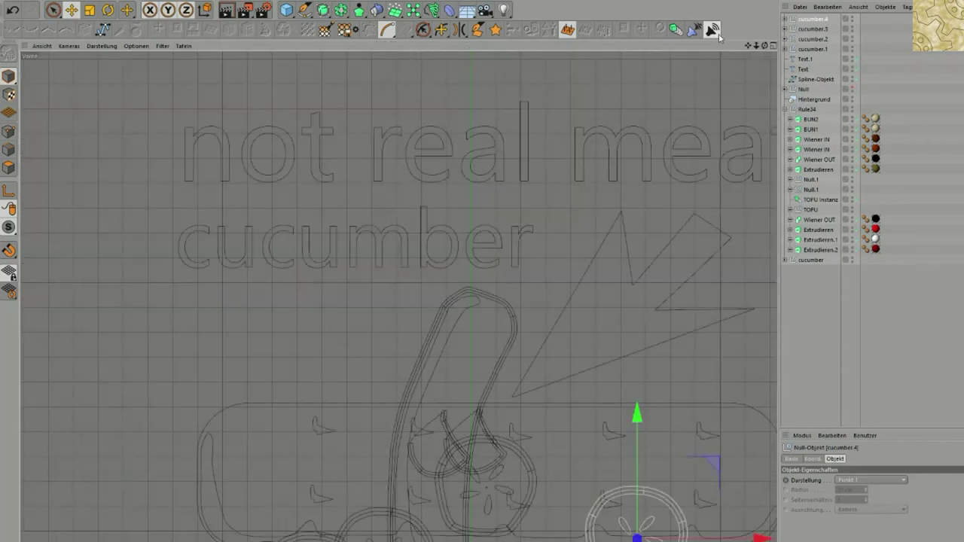
drag(748, 47, 653, 0)
right_drag(748, 48, 719, 48)
click(227, 11)
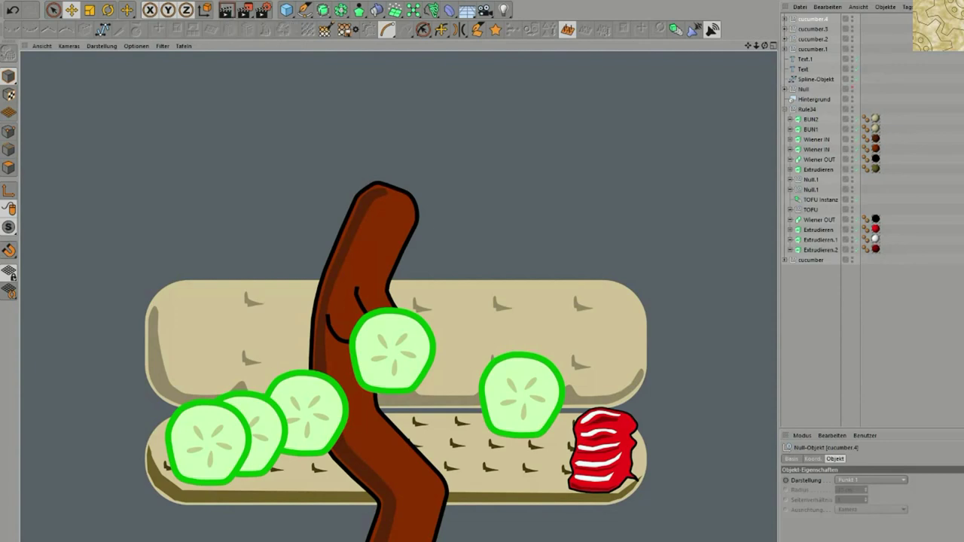
drag(748, 46, 752, 18)
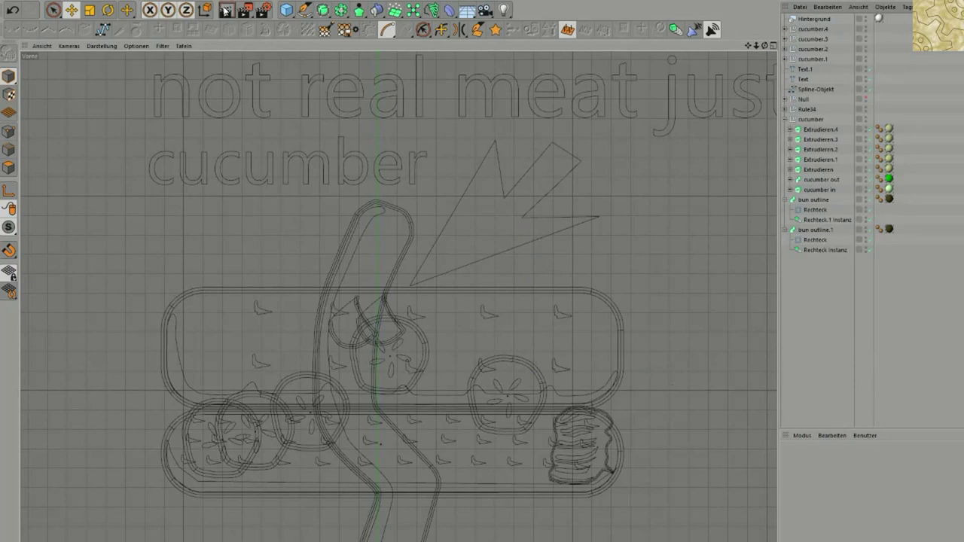
- Set the width of both bun outline profile rectangles to 1 cm and render the front view
click(226, 10)
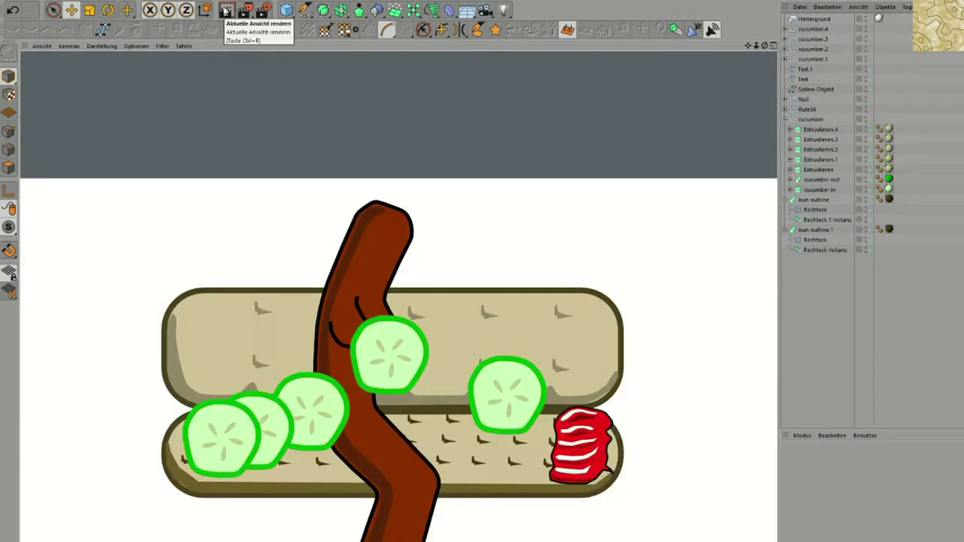
click(814, 240)
ctrl+click(814, 210)
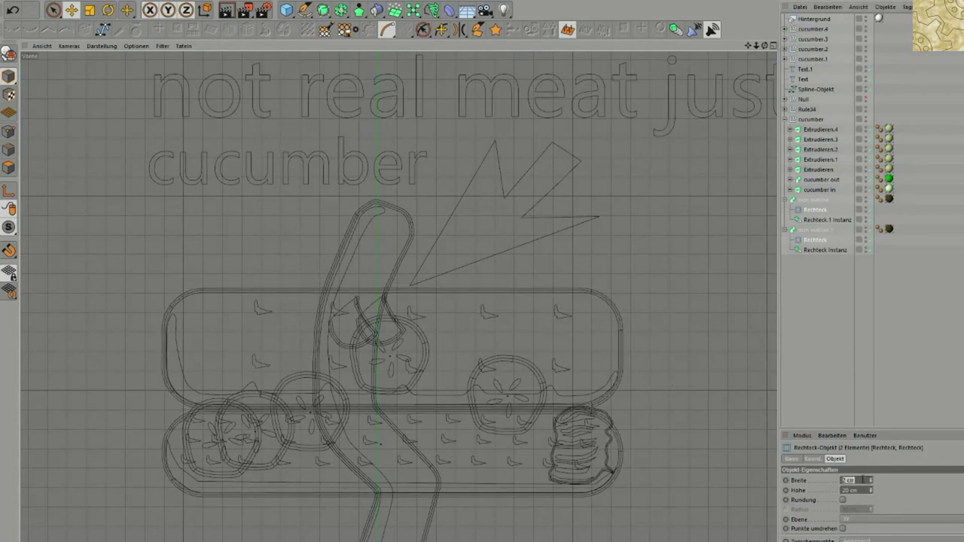
click(228, 17)
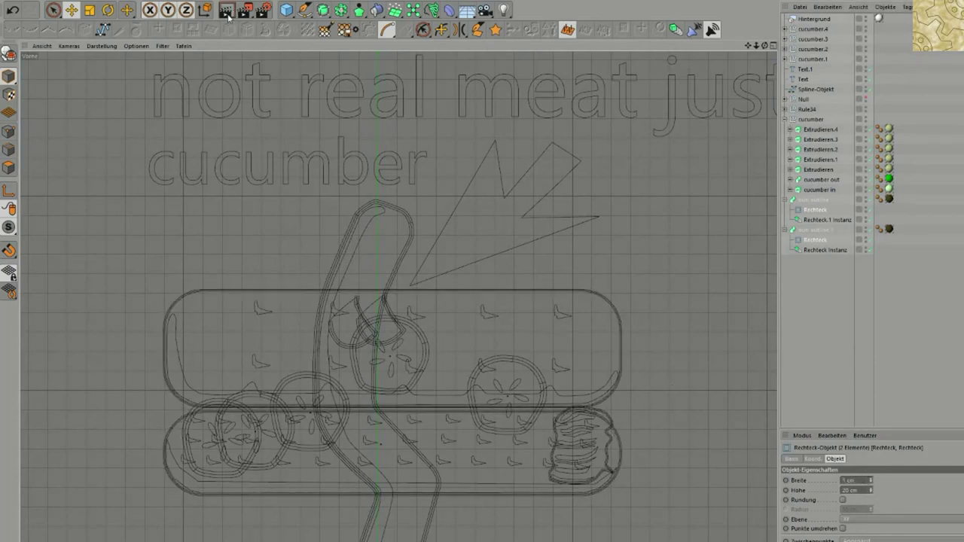
click(227, 12)
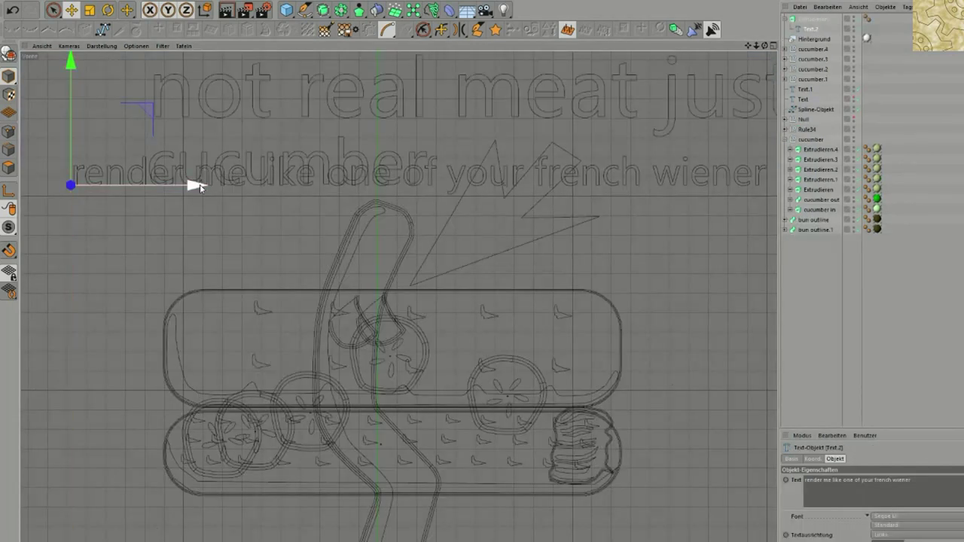
- Shift the extruded "render me like one of your french wiener" text slightly left and assign it the BLACK material
drag(190, 185, 186, 189)
drag(226, 541, 818, 20)
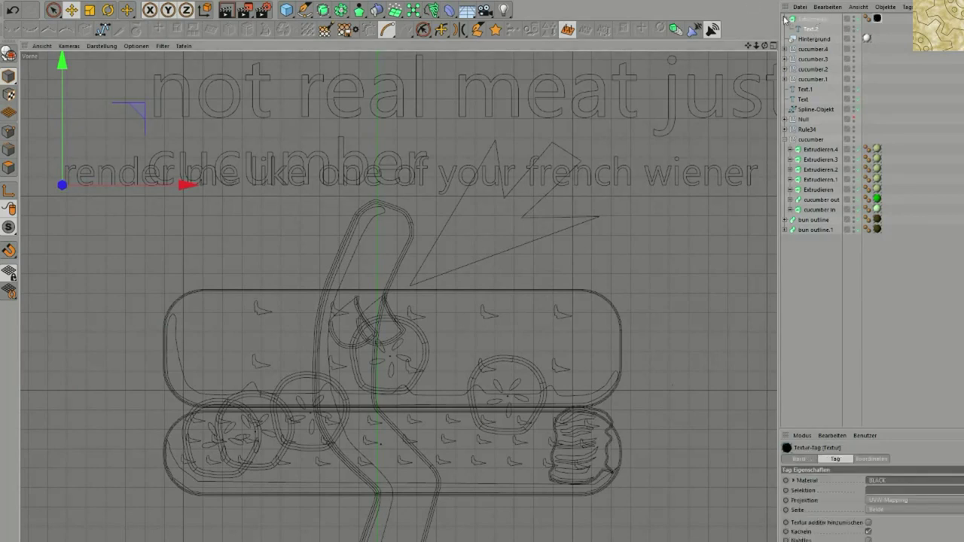
click(785, 20)
click(818, 276)
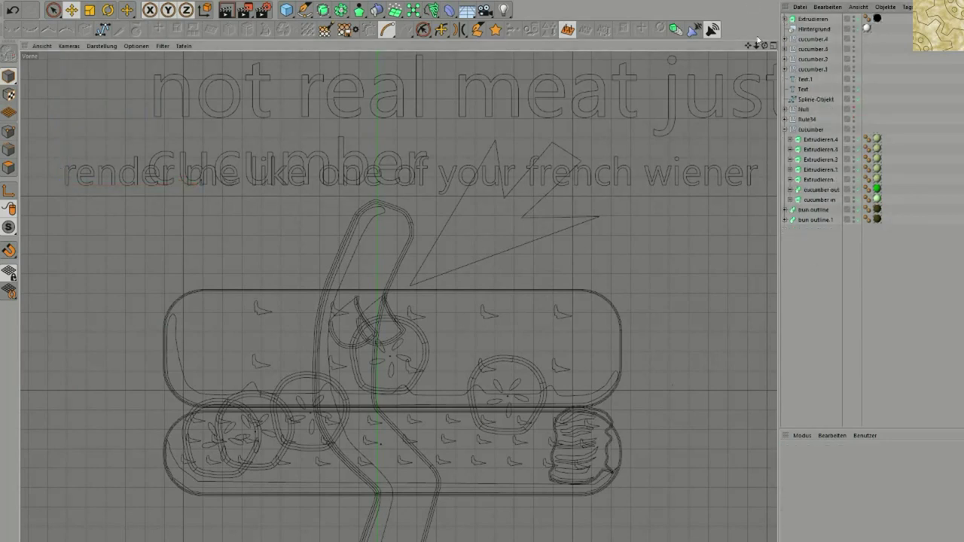
- Check the render settings and render the perspective view to the Picture Viewer
click(260, 11)
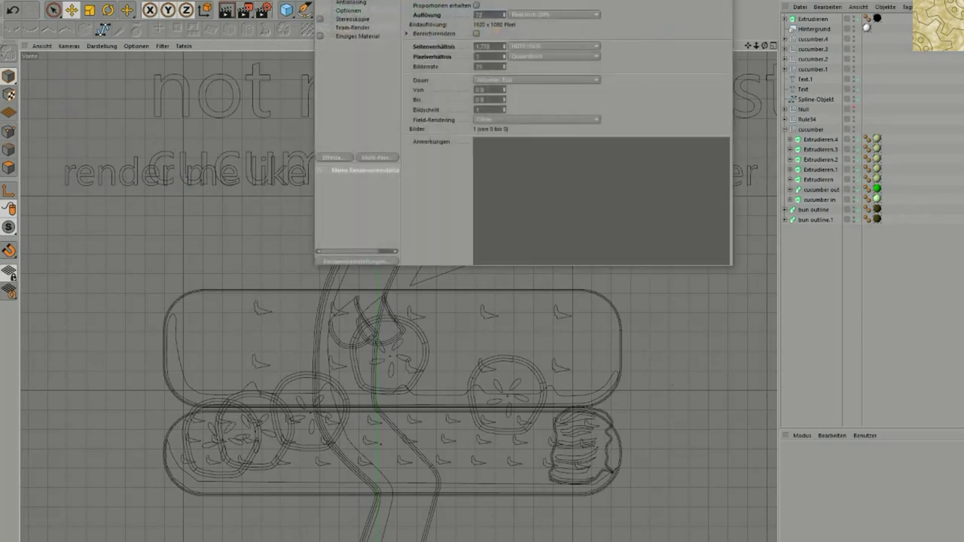
click(245, 11)
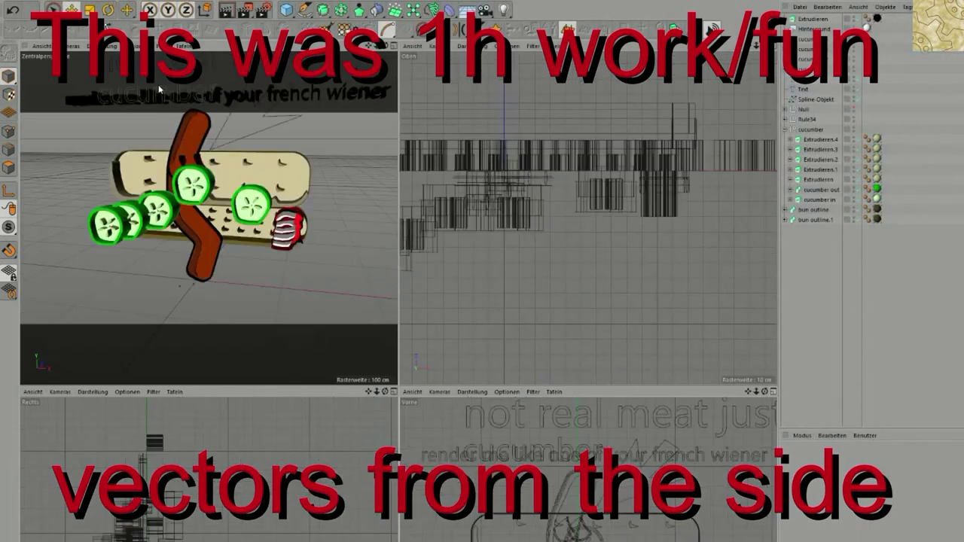
- Switch the perspective view to the front camera and frame the whole hot dog and caption, checking with test renders
click(111, 47)
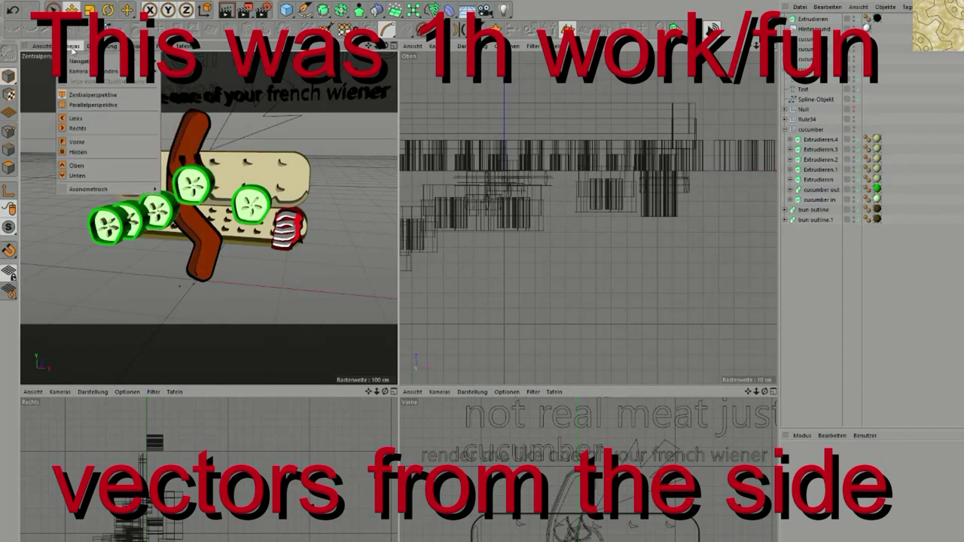
click(102, 141)
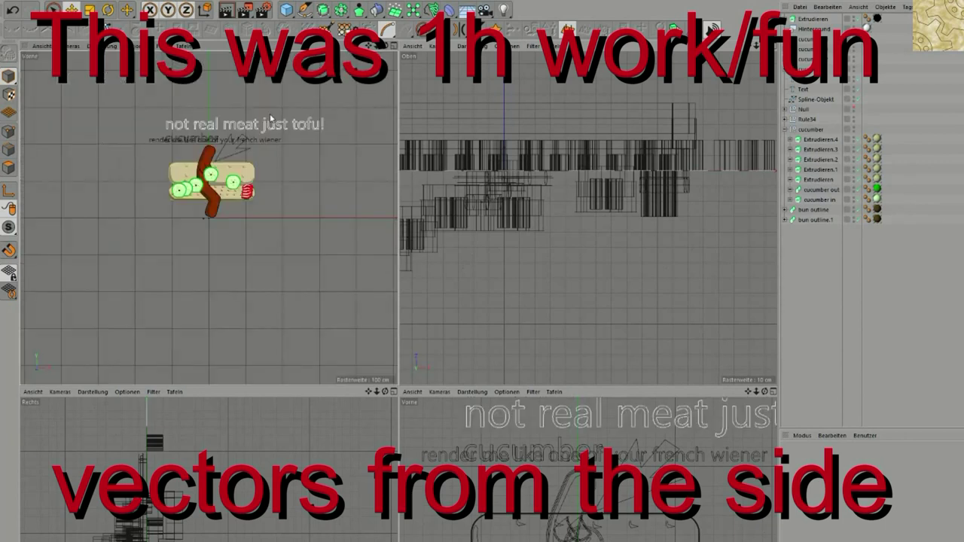
drag(368, 46, 463, 0)
scroll(268, 192, up, 5)
click(226, 11)
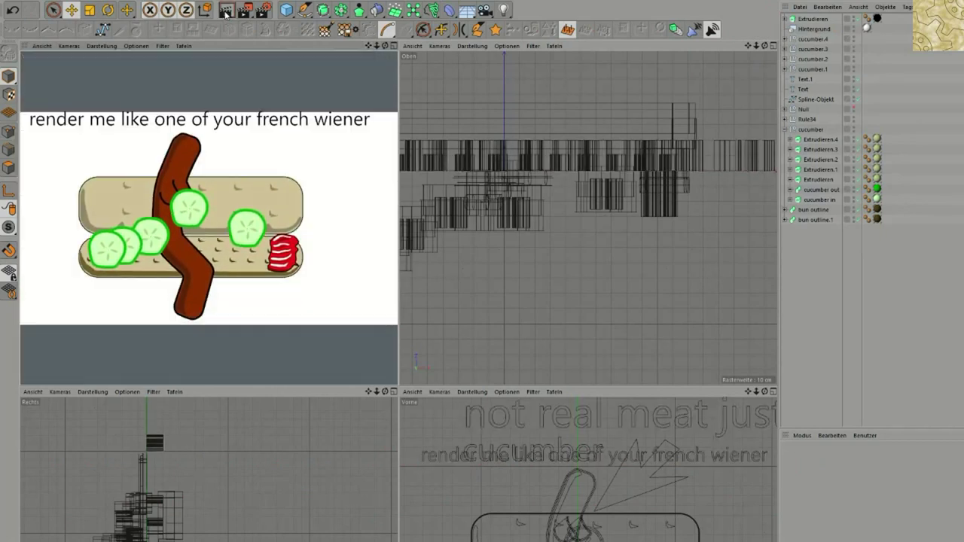
drag(367, 47, 378, 52)
click(226, 12)
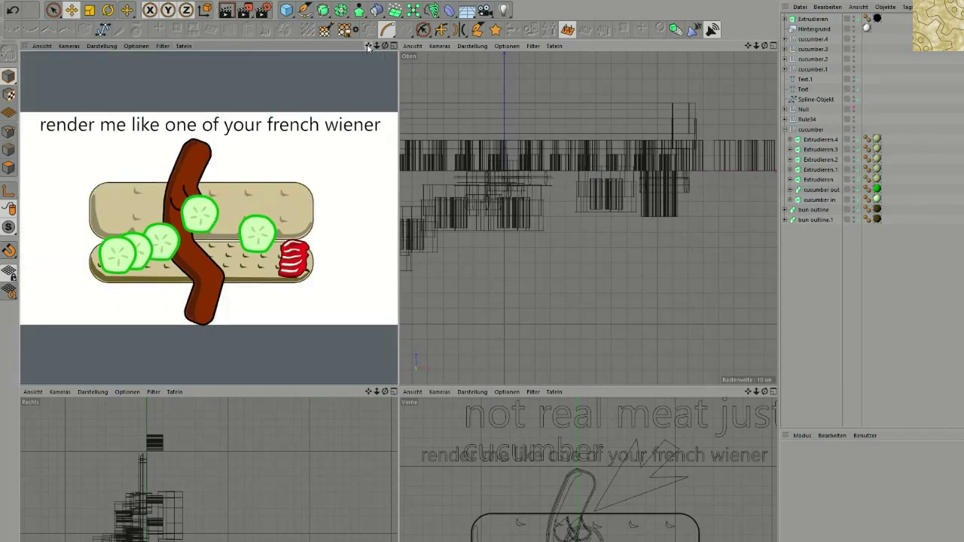
drag(368, 46, 371, 44)
click(227, 10)
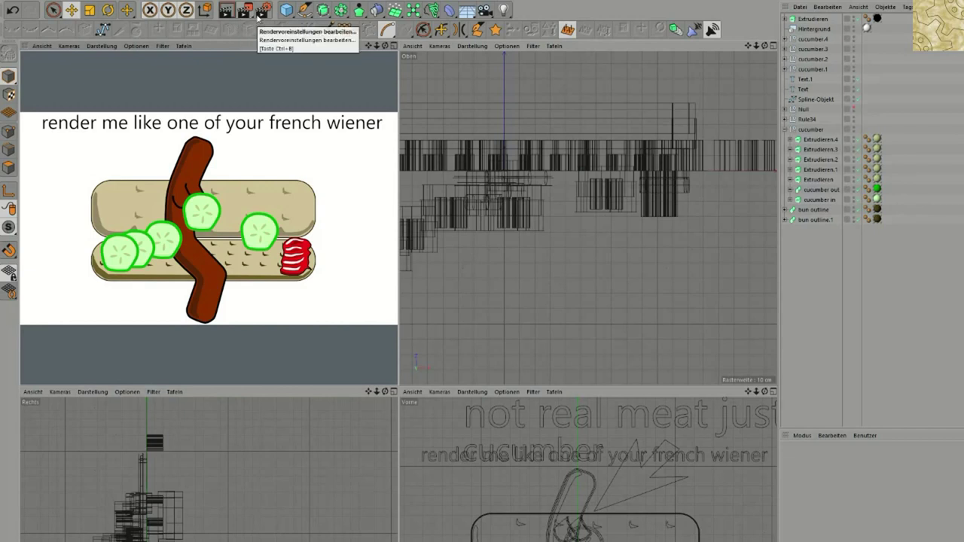
- Render the framed front view to the Picture Viewer and save the new image as a JPEG
click(247, 13)
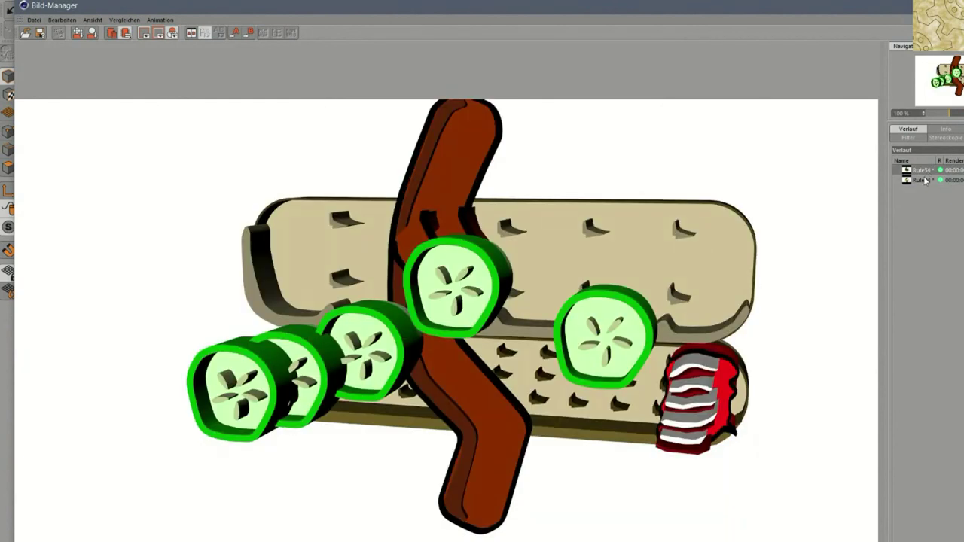
click(925, 179)
click(34, 19)
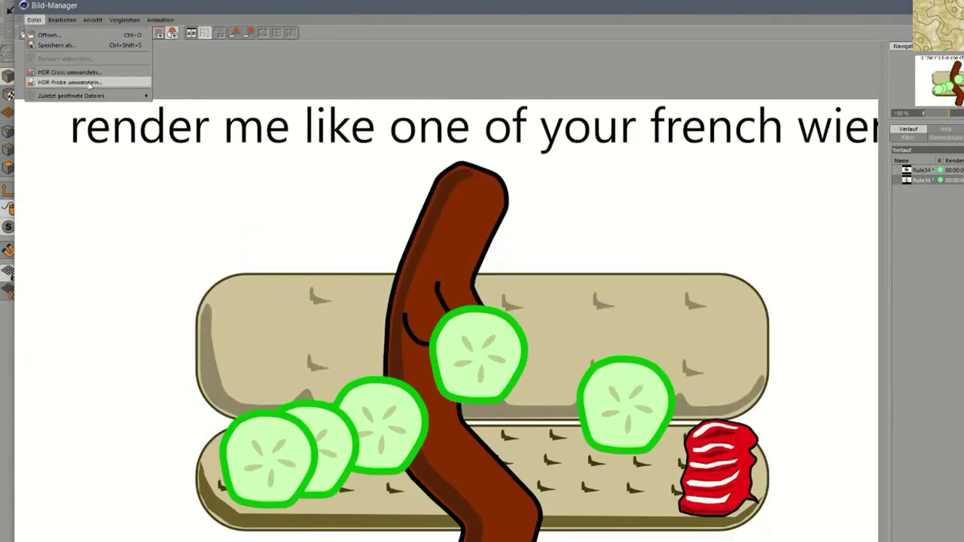
click(95, 45)
click(79, 1)
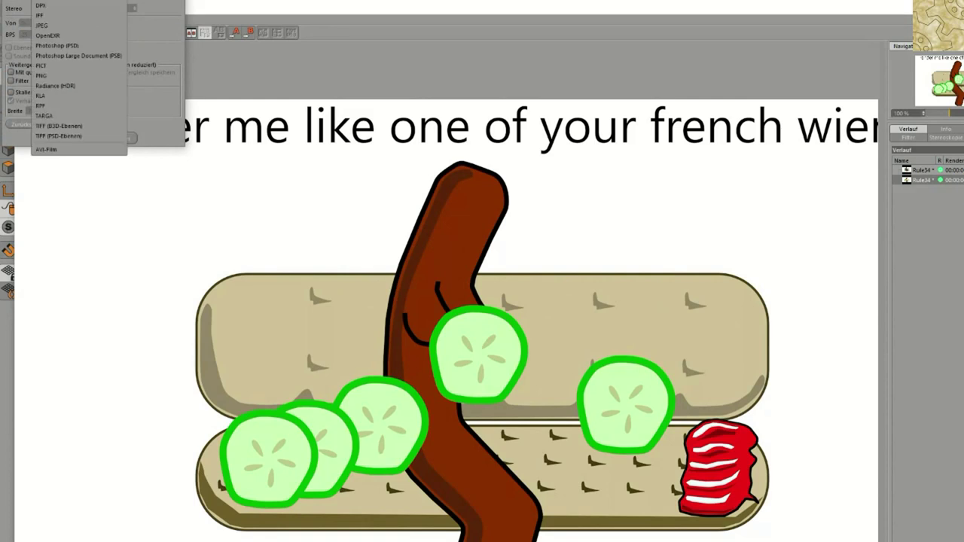
click(62, 26)
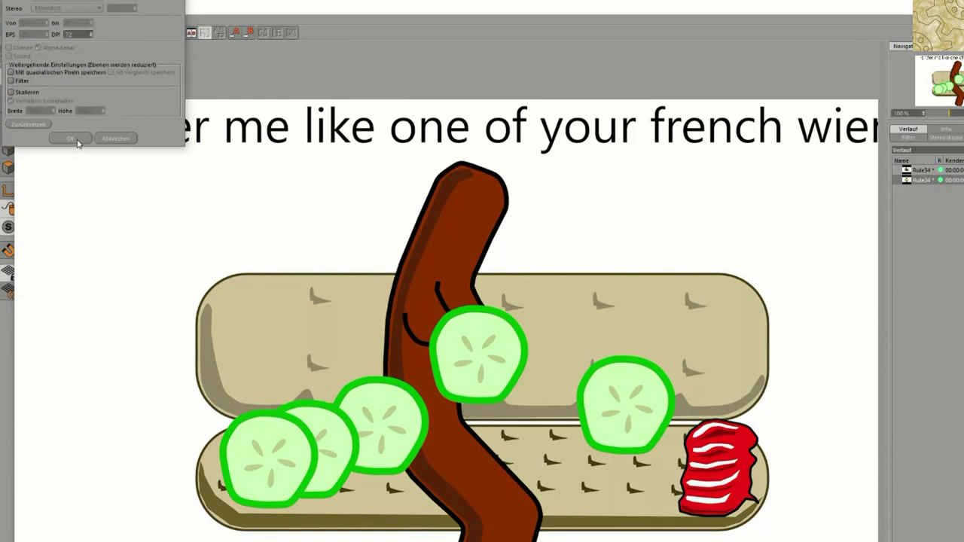
click(71, 139)
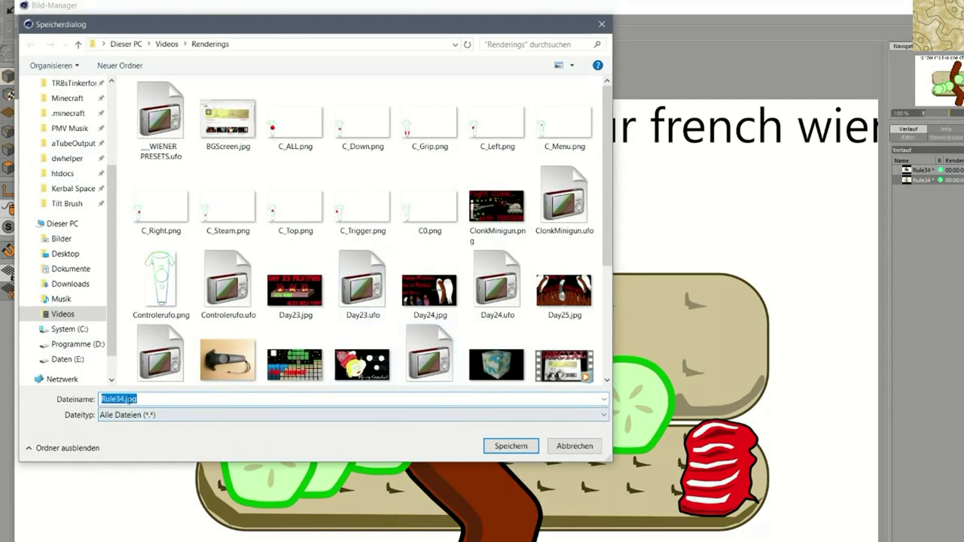